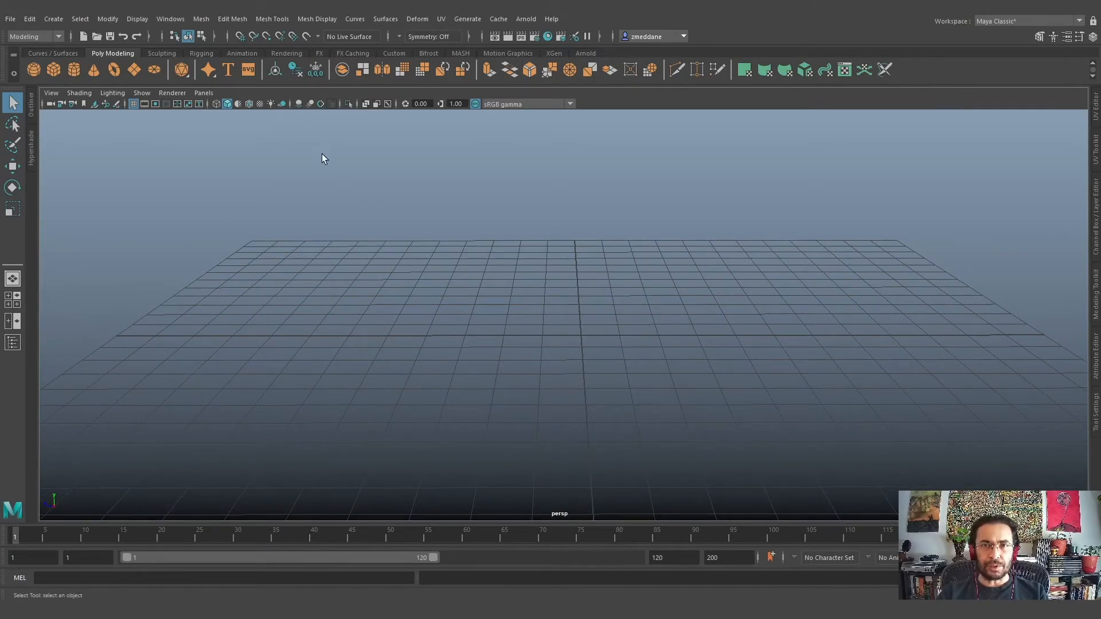
Step: Open the UV Editor beside the viewport and examine its 0 to 1 UV space and the neighbouring tiles
left_click(441, 18)
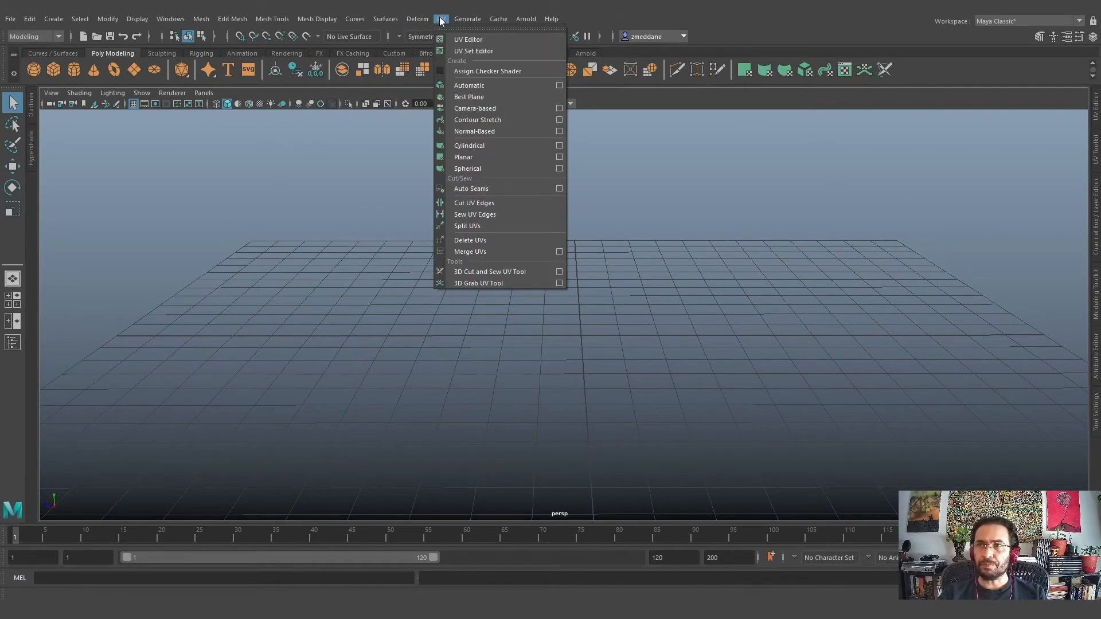
left_click(467, 38)
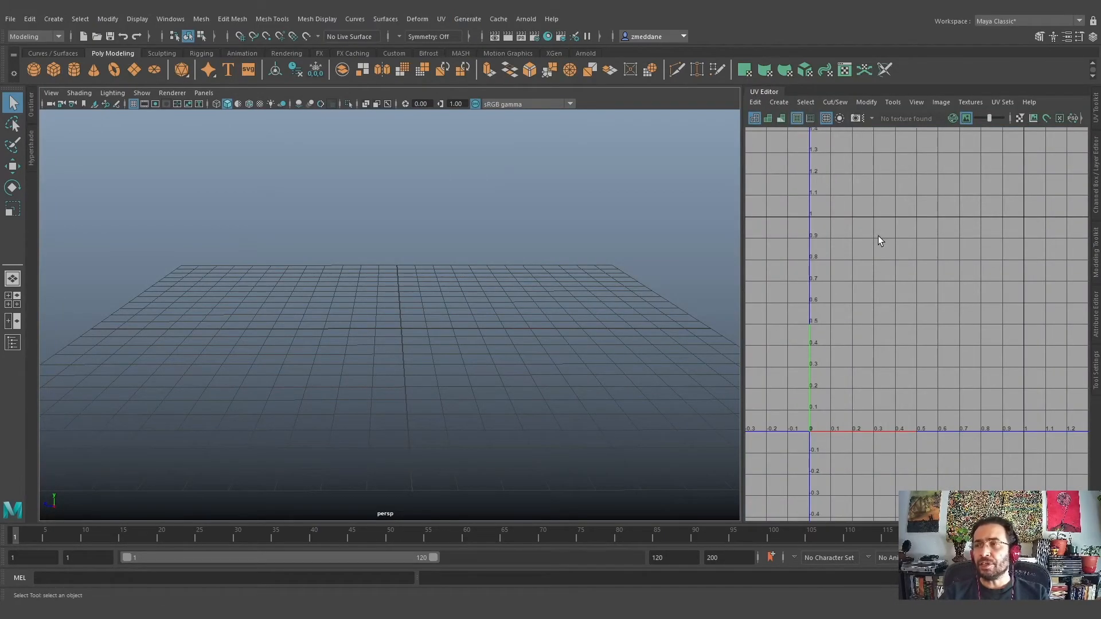
middle_click_drag(864, 349, 890, 295, "alt")
scroll(923, 266, "down", 3)
scroll(924, 267, "up", 1)
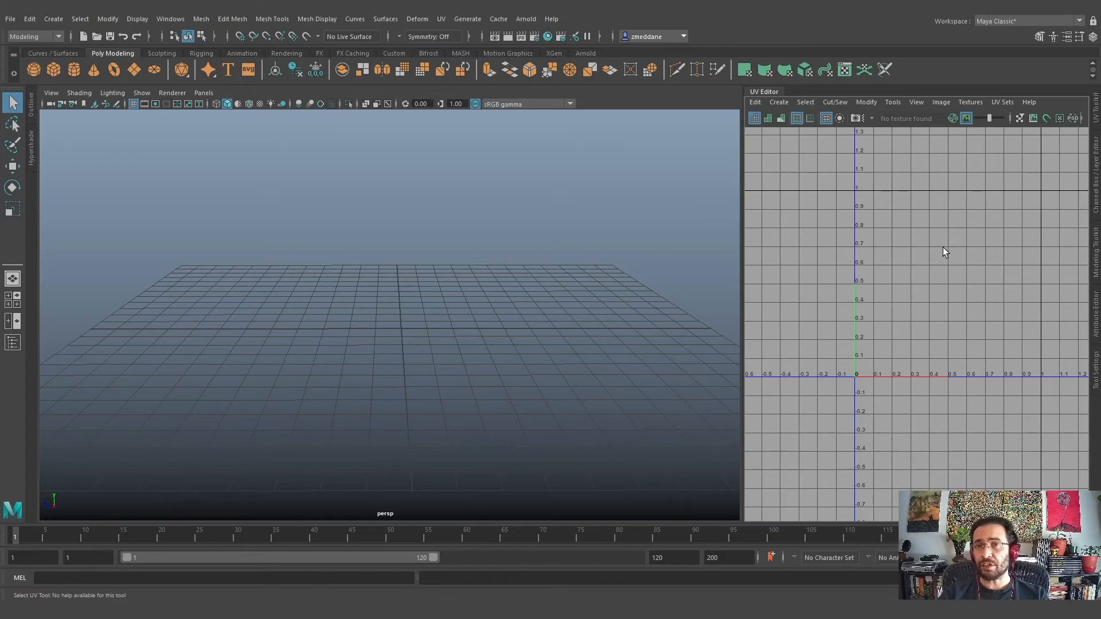
middle_click_drag(981, 293, 897, 351, "alt")
scroll(949, 298, "down", 4)
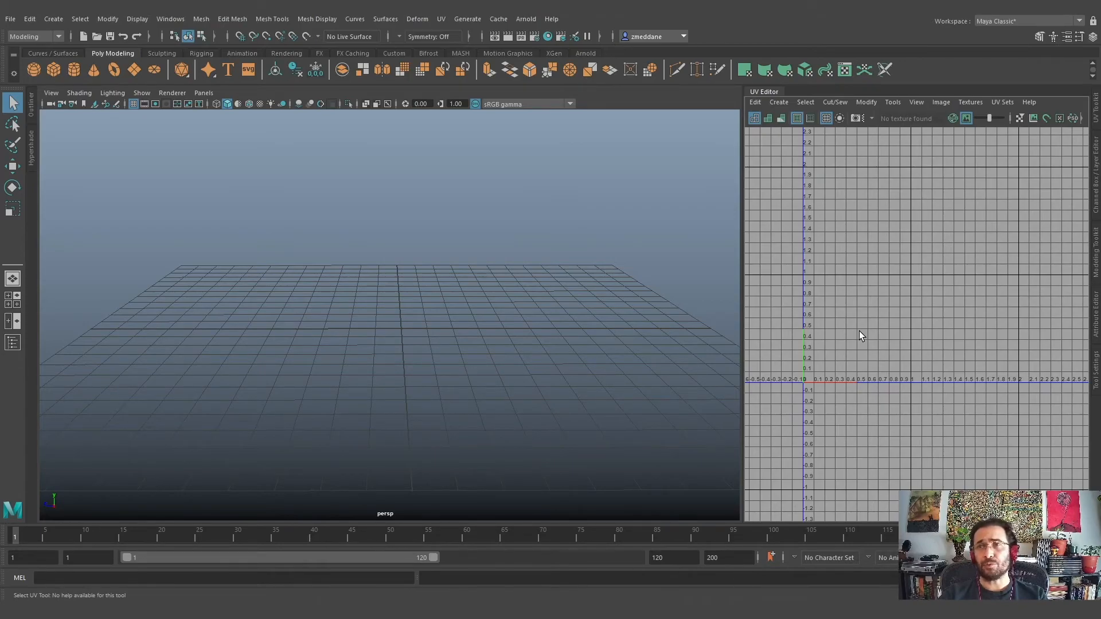
middle_click_drag(927, 266, 925, 329, "alt")
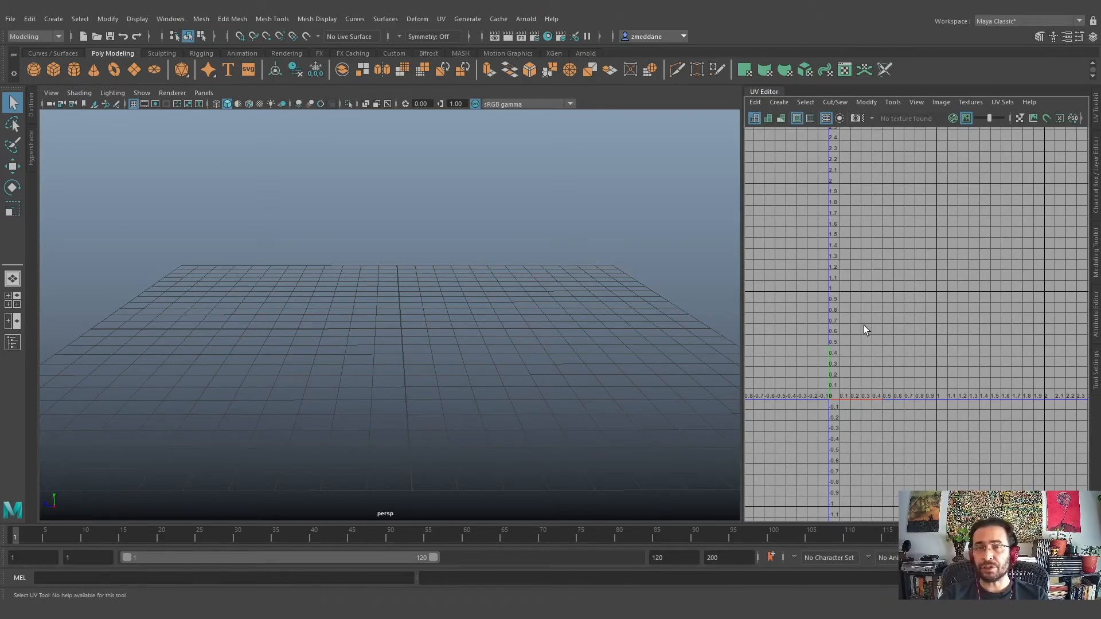
mouse_move(864, 364)
middle_mouse_down("alt")
mouse_move(856, 349)
mouse_move(882, 352)
middle_mouse_up("alt")
scroll(858, 349, "up", 2)
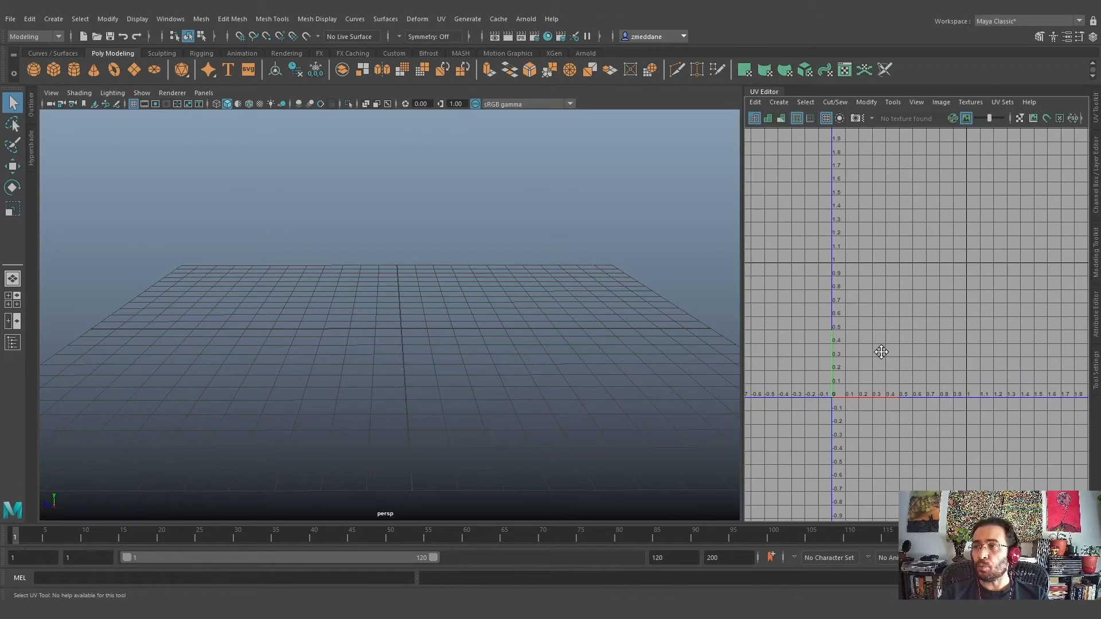
Step: Create a polygon cube and view it close up from an angle above the grid
left_click(53, 70)
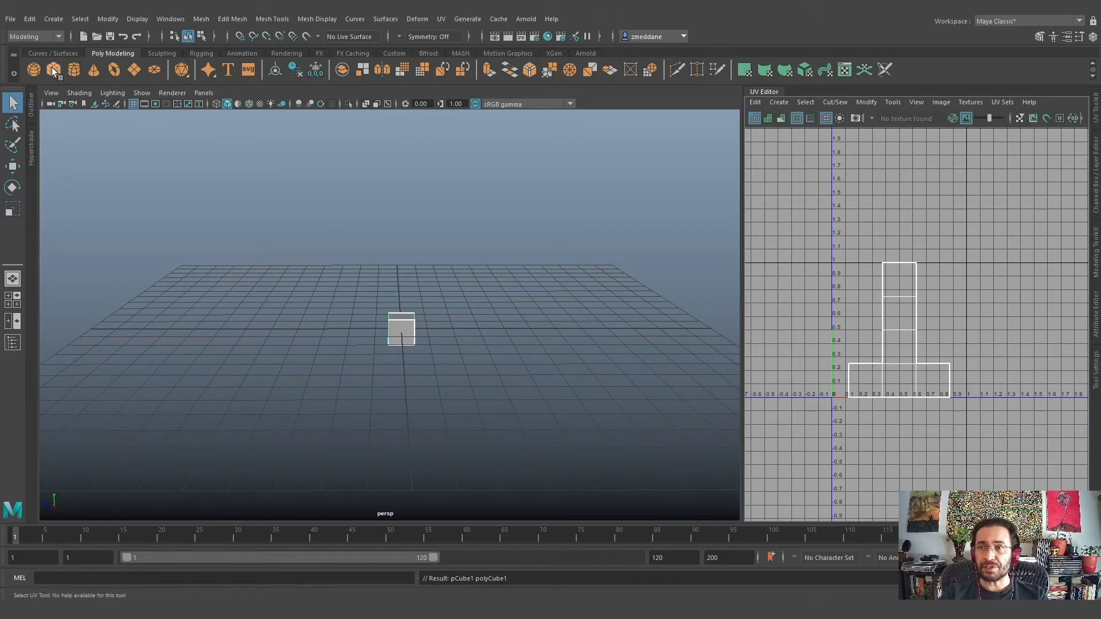
scroll(464, 357, "up", 5)
left_click_drag(465, 356, 328, 271, "alt")
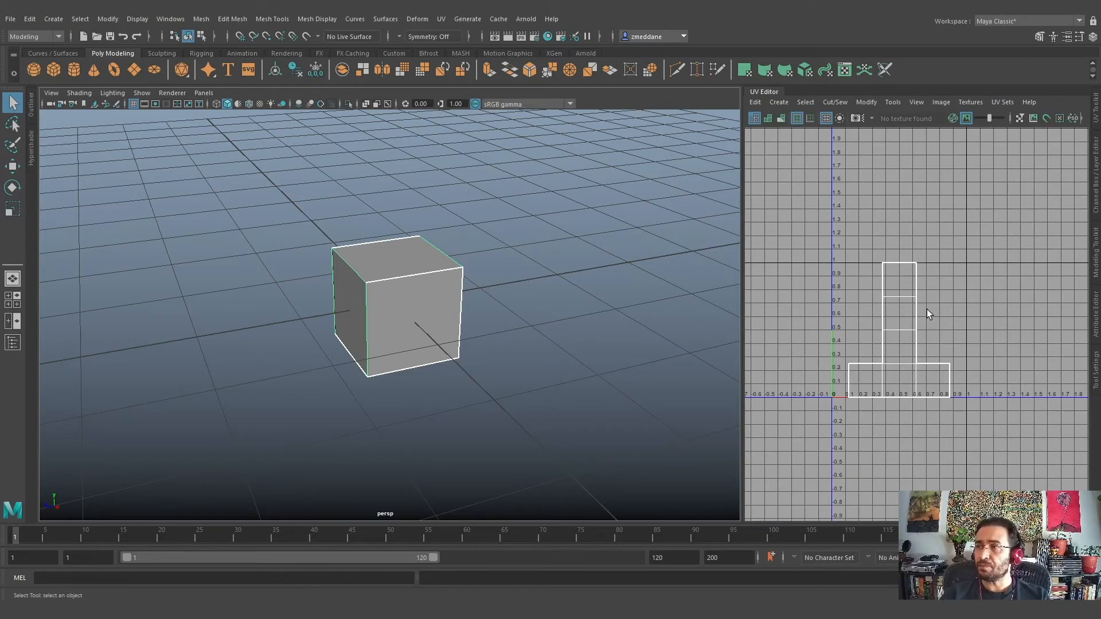
Step: Open the UV Snapshot options for the cube and set the output file to cube_unwrap on the Desktop
left_click(941, 102)
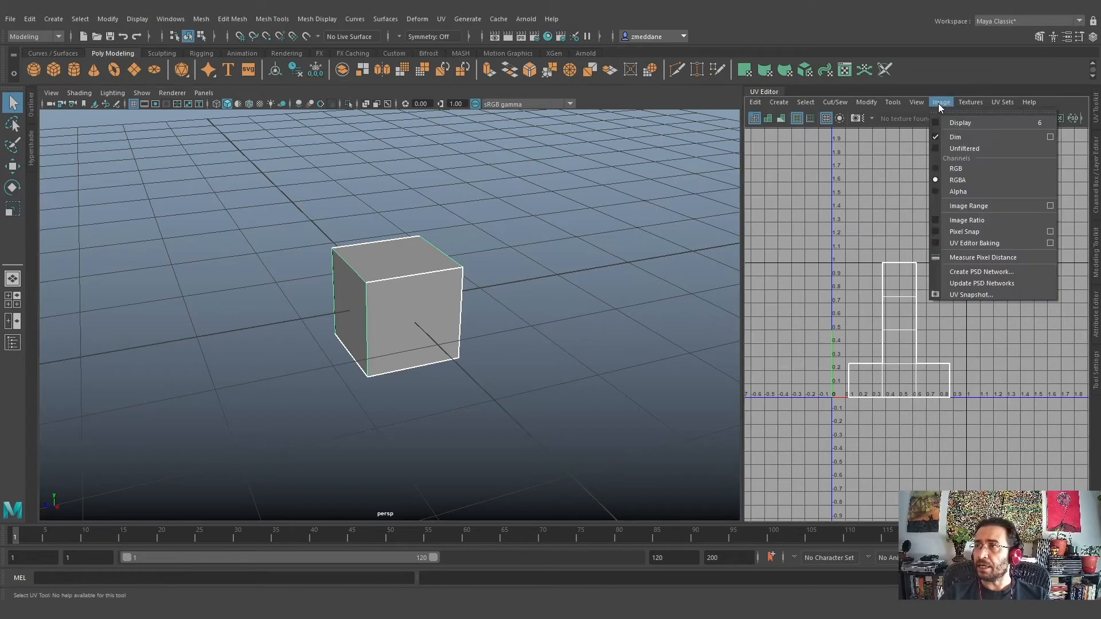
left_click(971, 294)
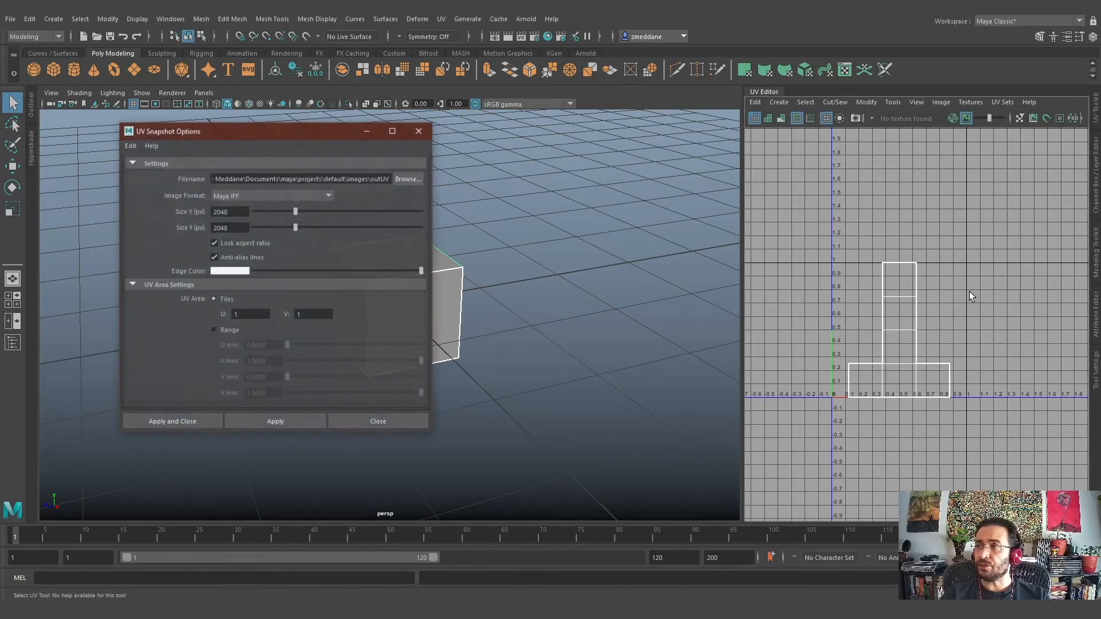
left_click_drag(259, 132, 314, 123)
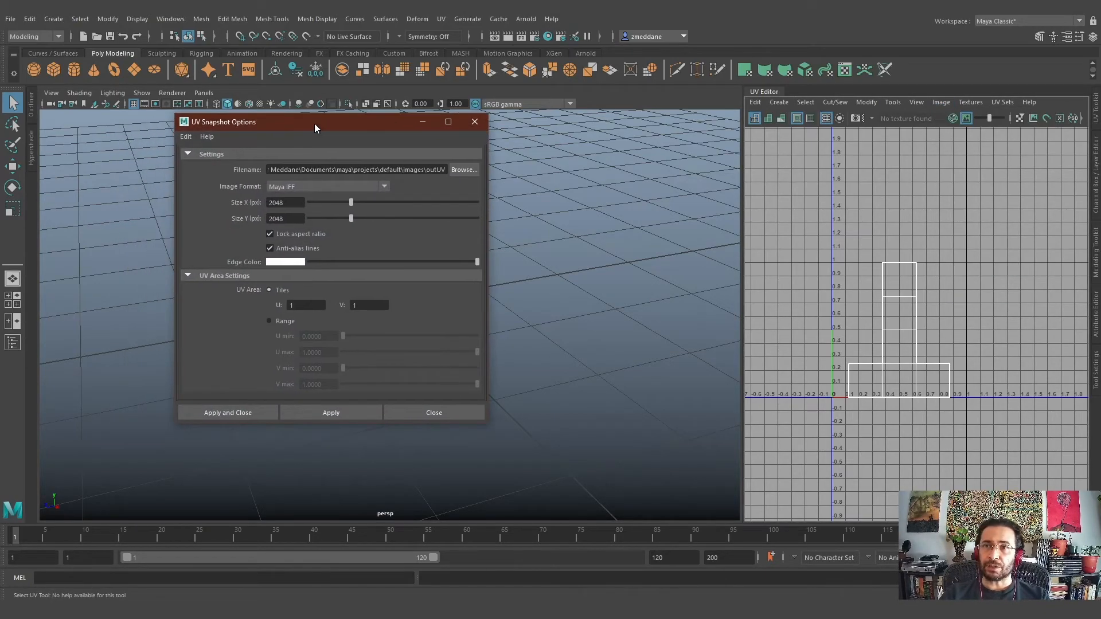
left_click(463, 171)
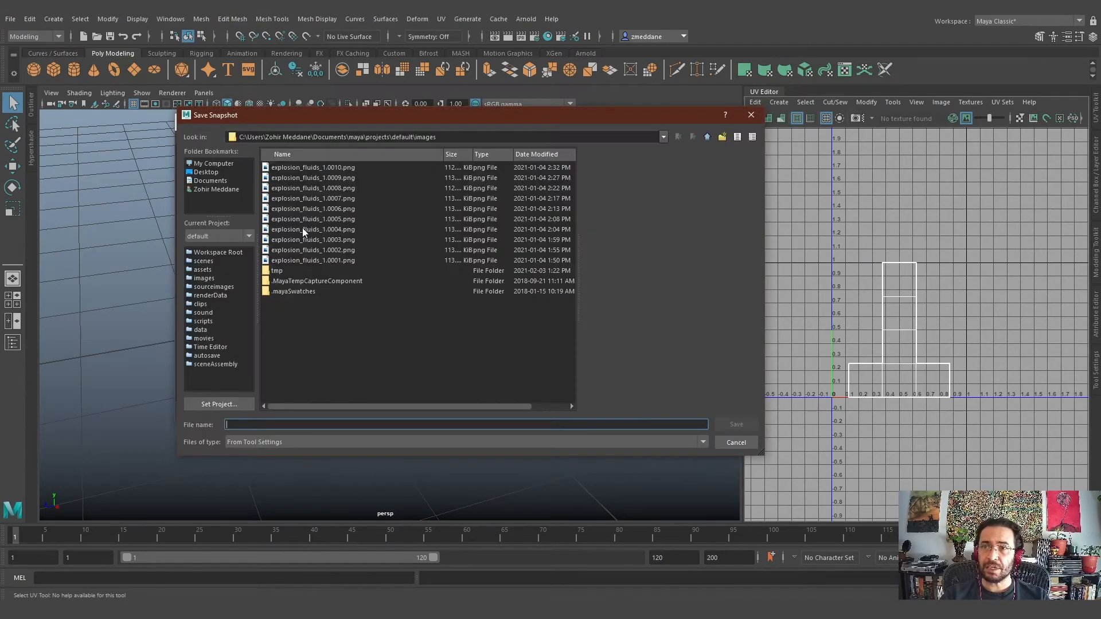
left_click(209, 171)
left_click(279, 424)
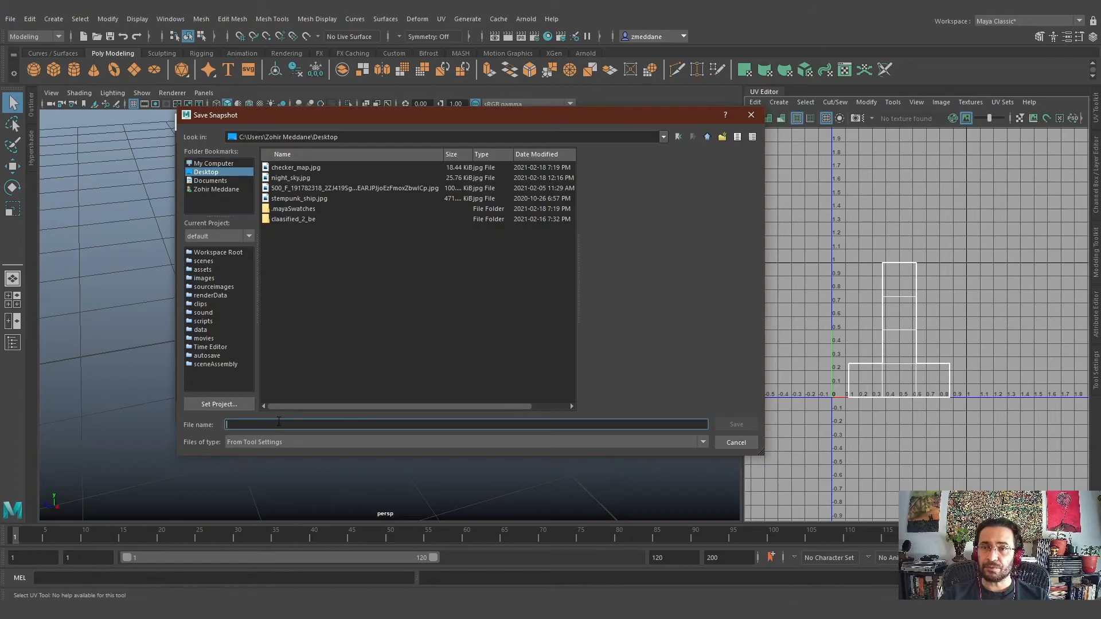
type("un")
key("BackSpace")
key("BackSpace")
type("cube_unwrap")
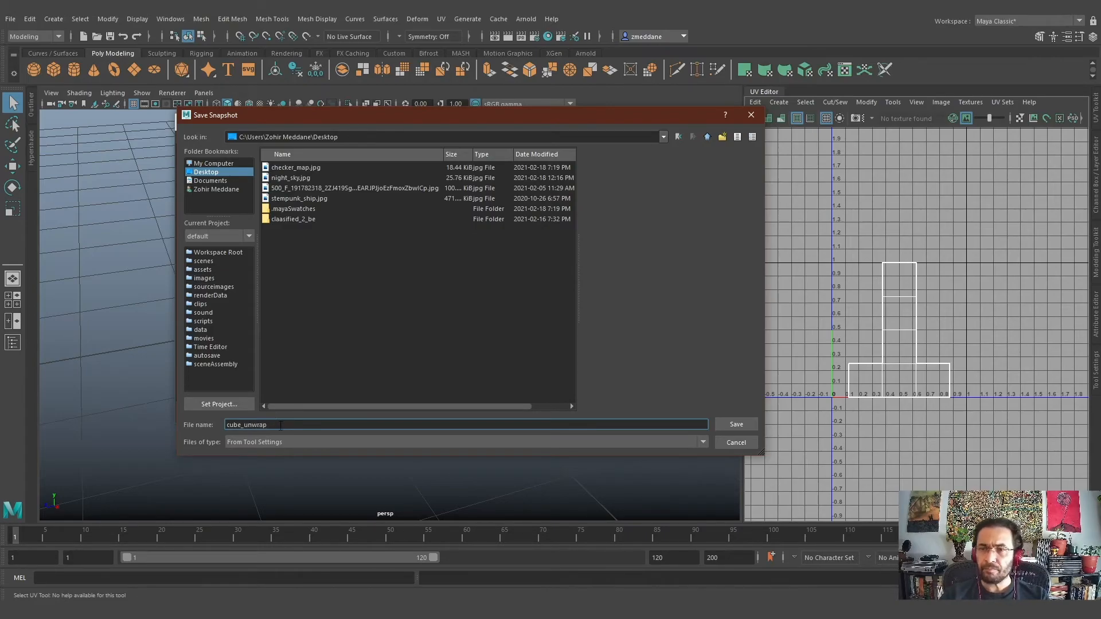
left_click(277, 439)
left_click(184, 432)
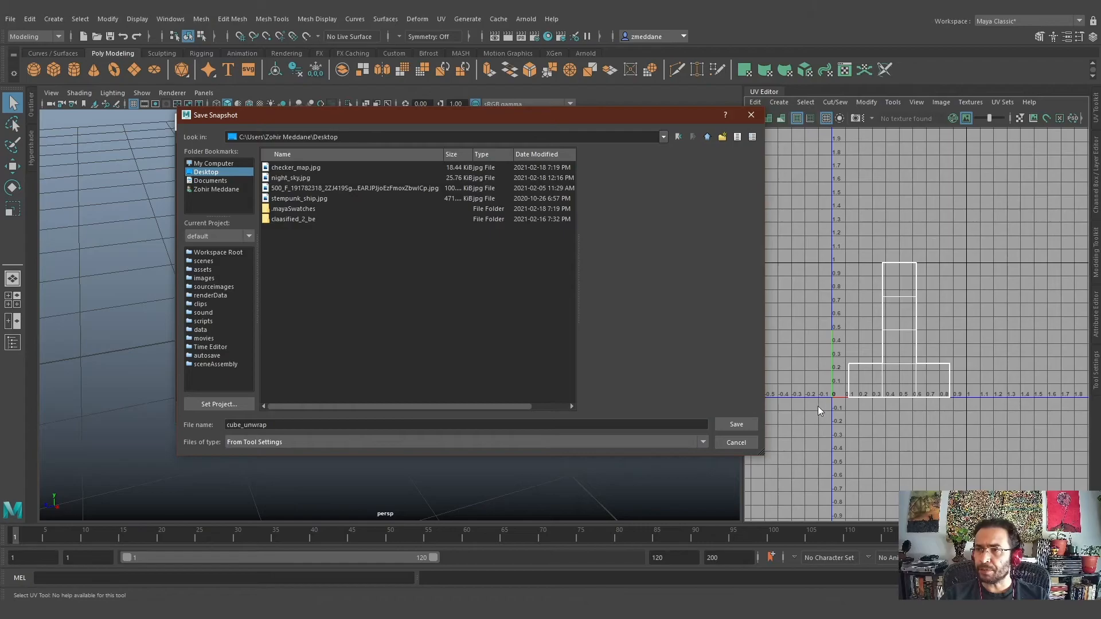
left_click(736, 424)
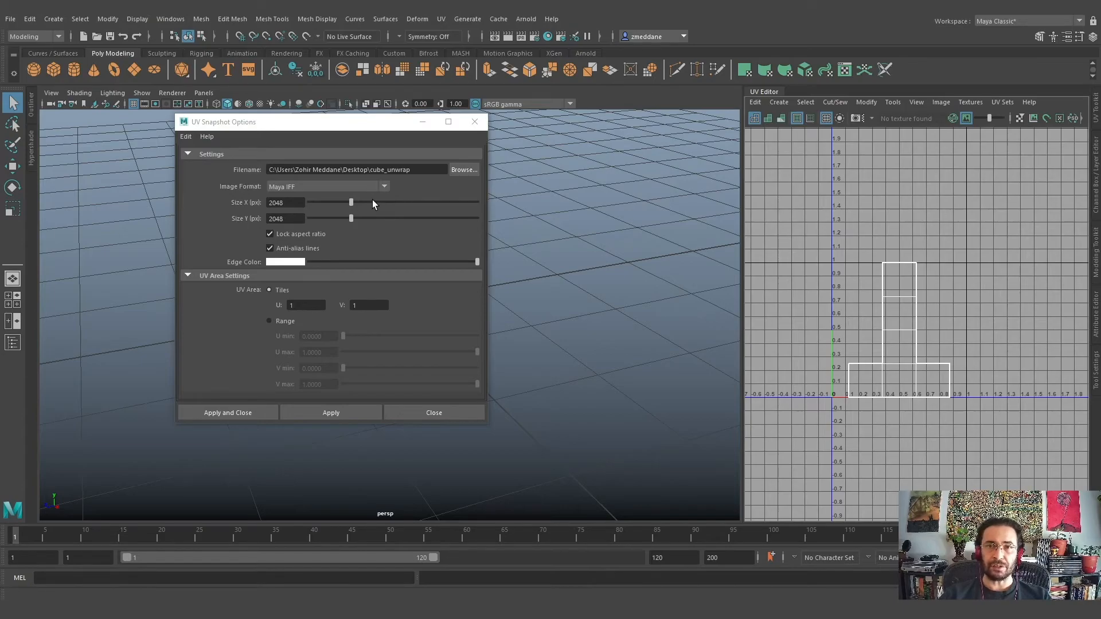
Step: Set the snapshot's image format to PNG and save the cube's UV snapshot
left_click(382, 186)
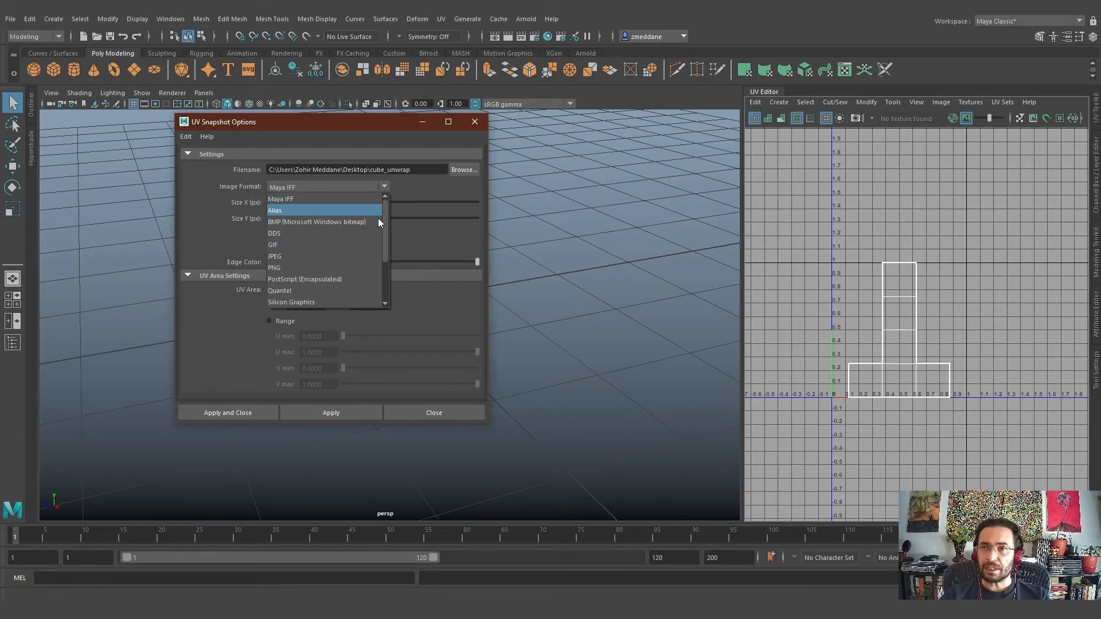
left_click(322, 268)
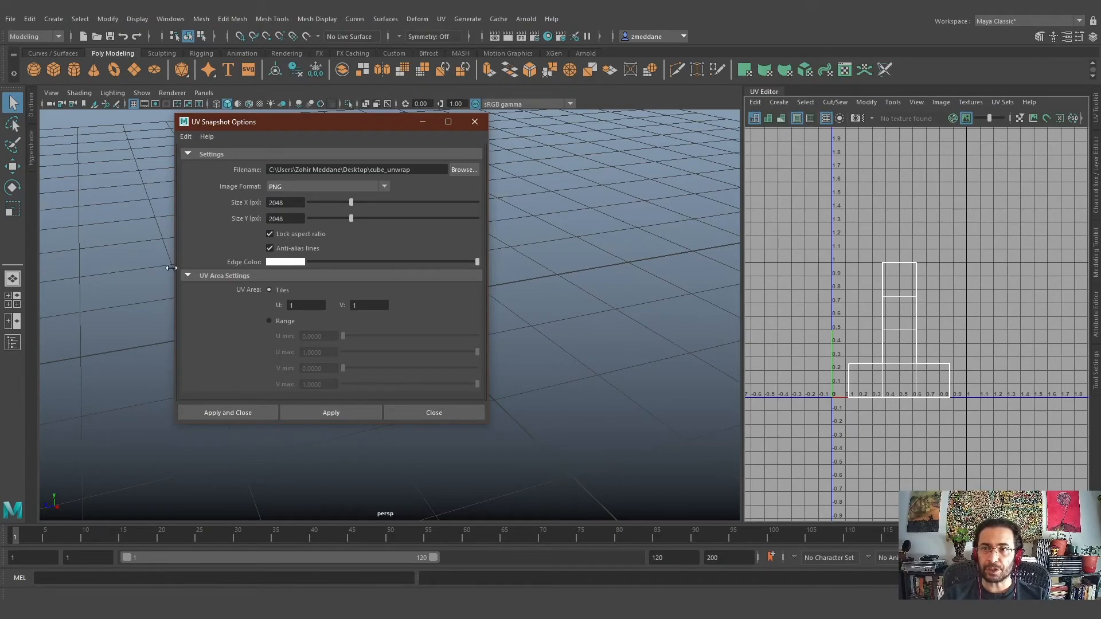
left_click(241, 414)
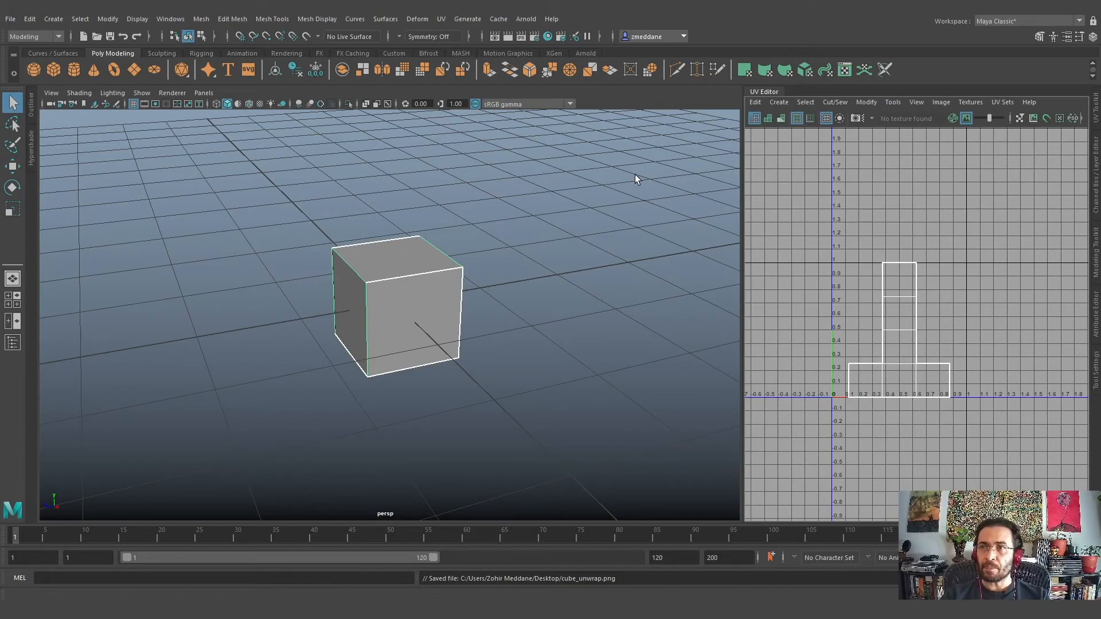
Step: Check the saved cube_unwrap file on the desktop, moving its icon away from the others, and return to the full-size Maya window
left_click_drag(621, 6, 608, 73)
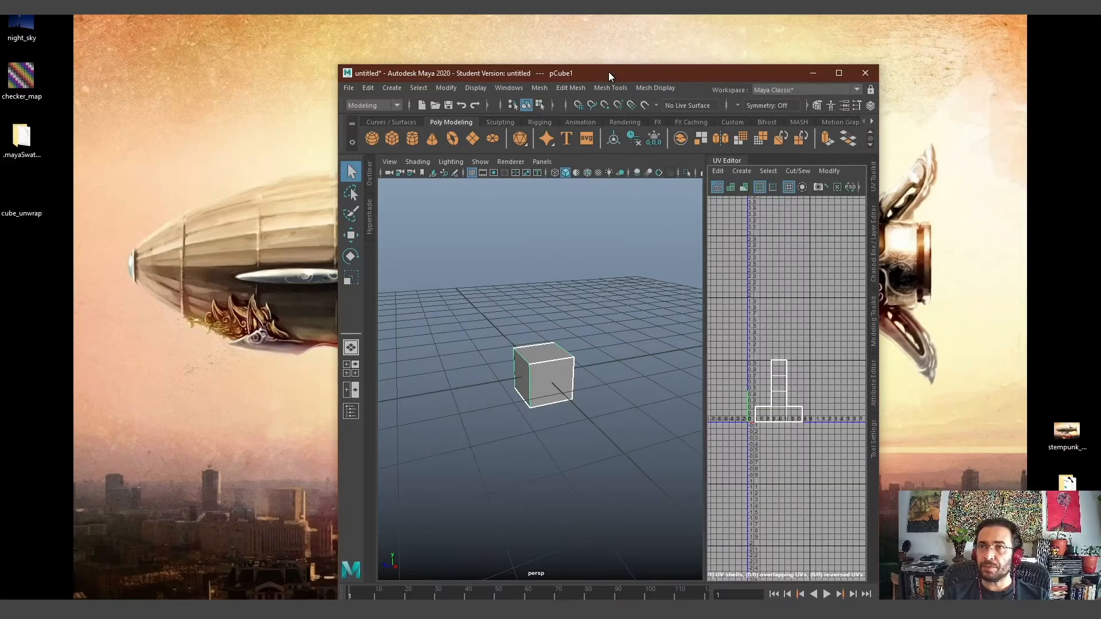
left_click_drag(25, 197, 150, 148)
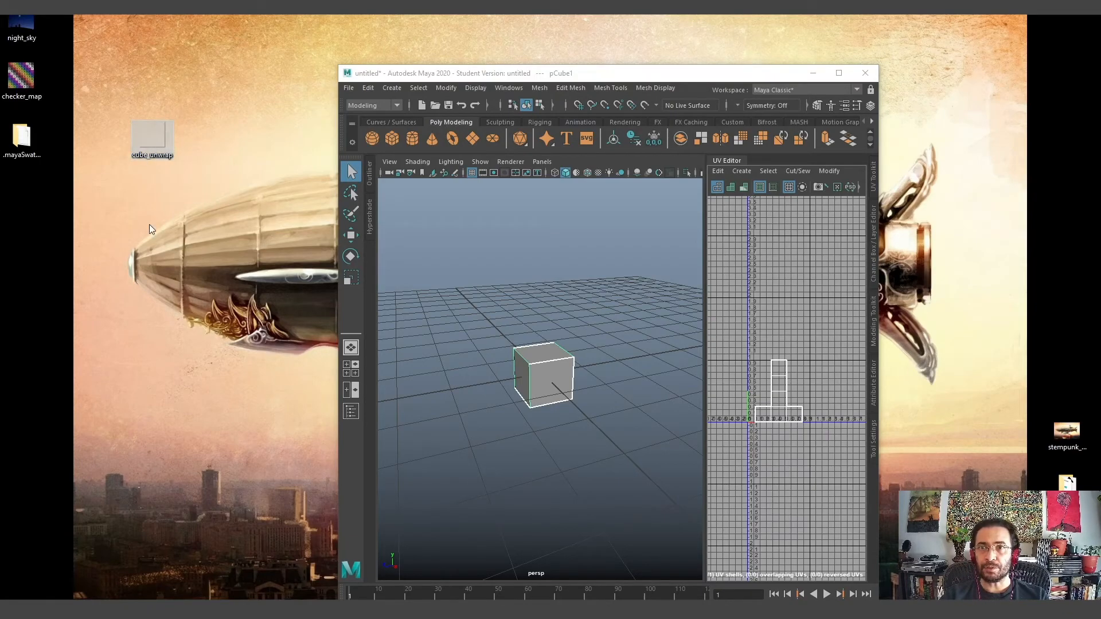
left_click(539, 75)
double_click(539, 75)
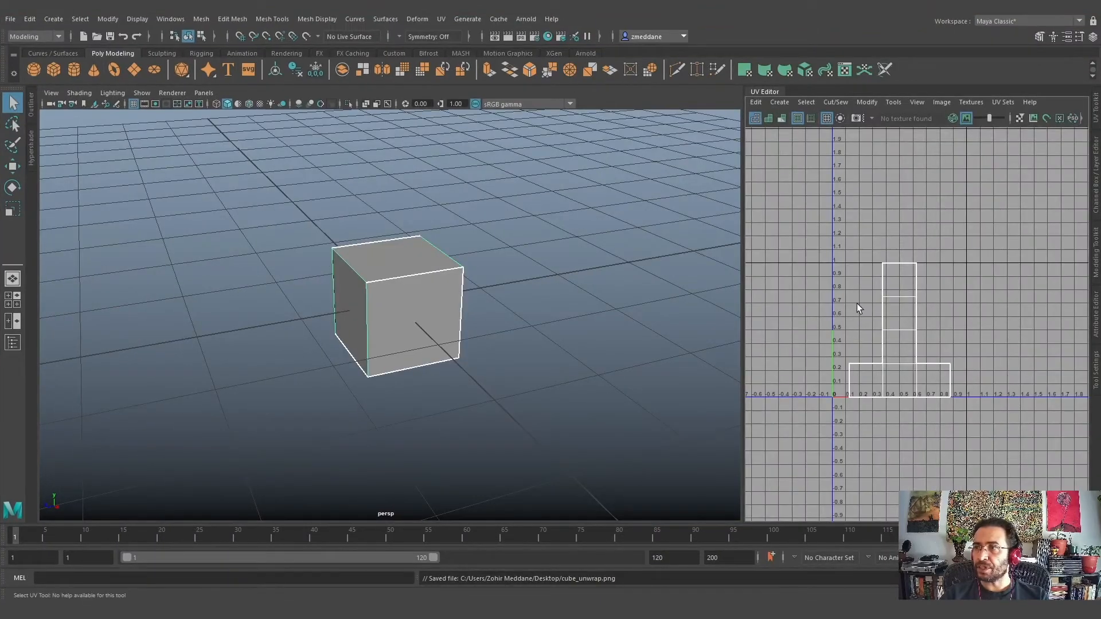
Step: Export the cube's UV snapshot again as cube_unwrap in JPEG format
left_click(941, 103)
left_click(978, 294)
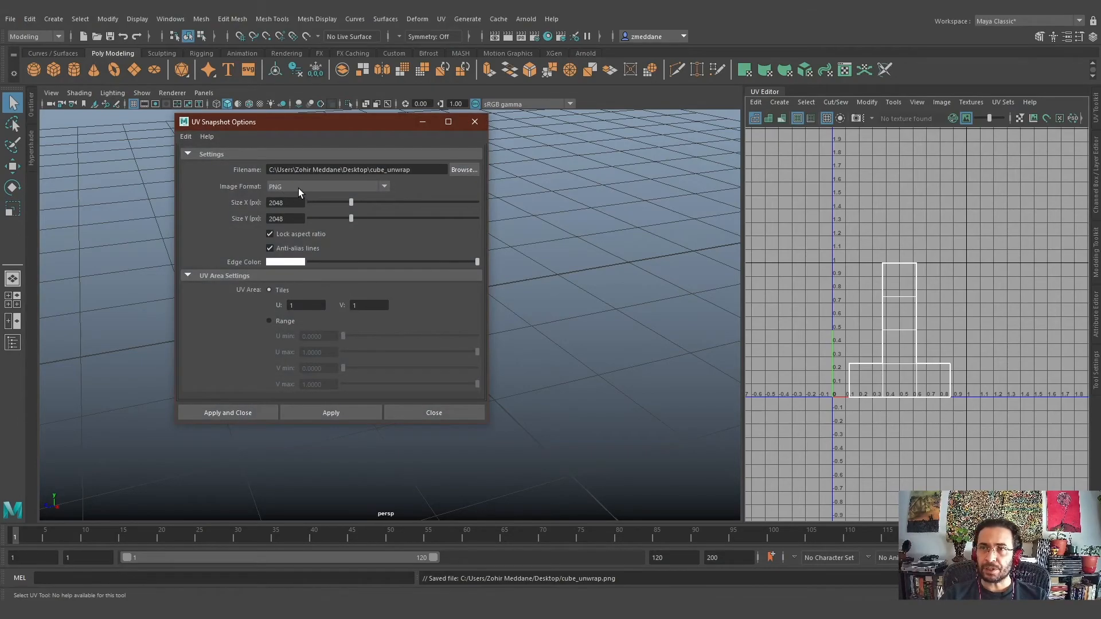
left_click(302, 187)
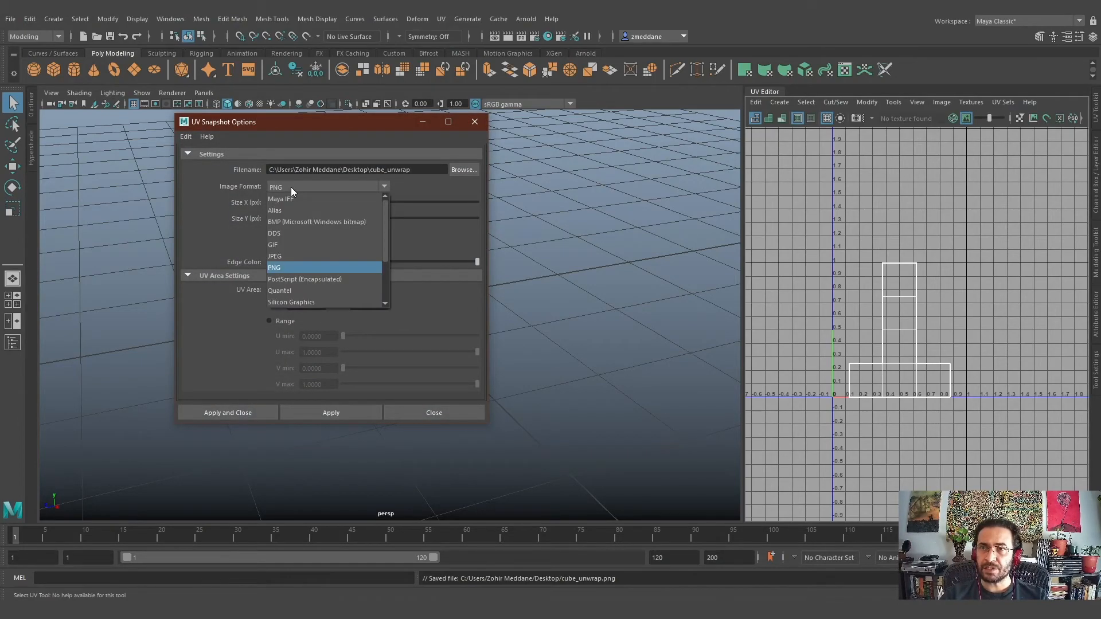
left_click(294, 254)
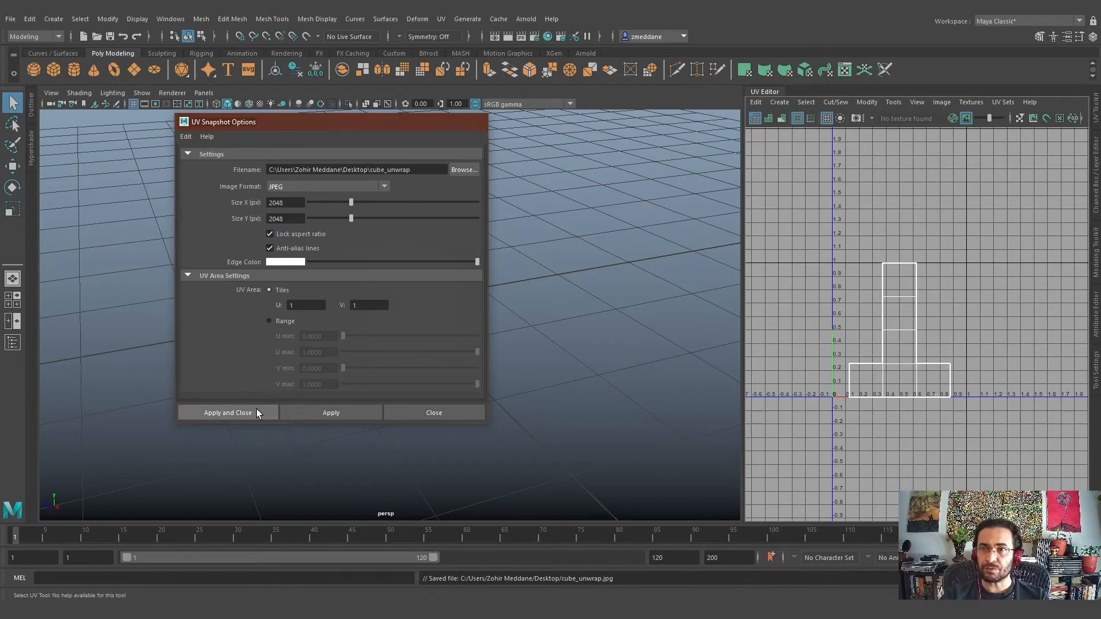
left_click(256, 408)
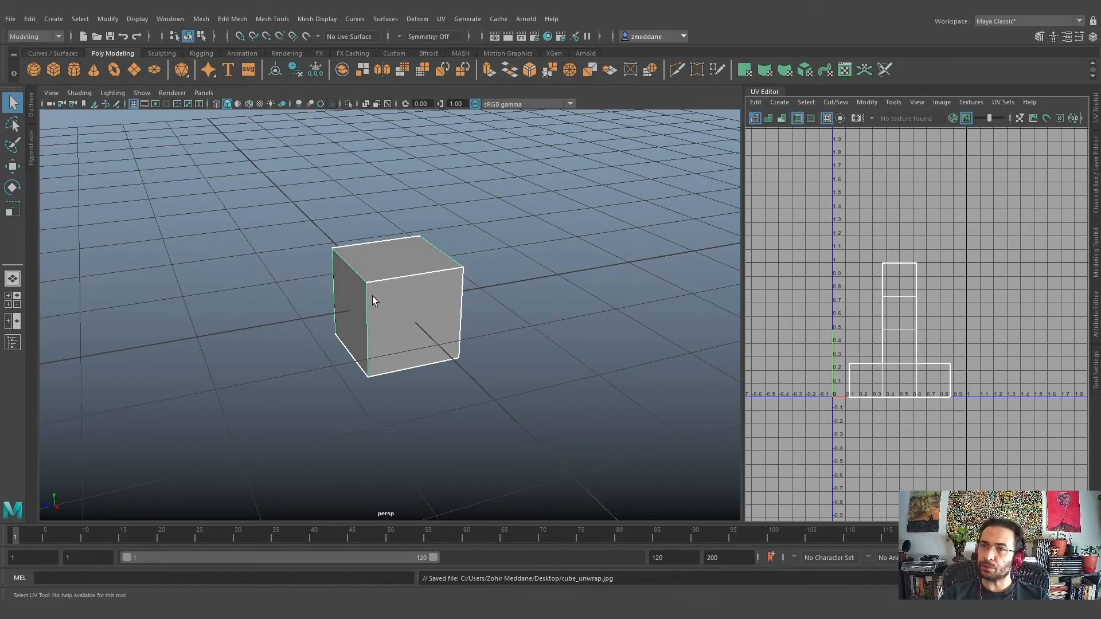
Step: Enable edge selection on the cube's UVs and compare its edges in the viewport with the unwrapped layout
left_click_drag(369, 297, 428, 343, "alt")
right_click_drag(428, 343, 473, 388, "alt")
left_click_drag(474, 388, 442, 347, "alt")
right_click_drag(442, 347, 512, 339, "alt")
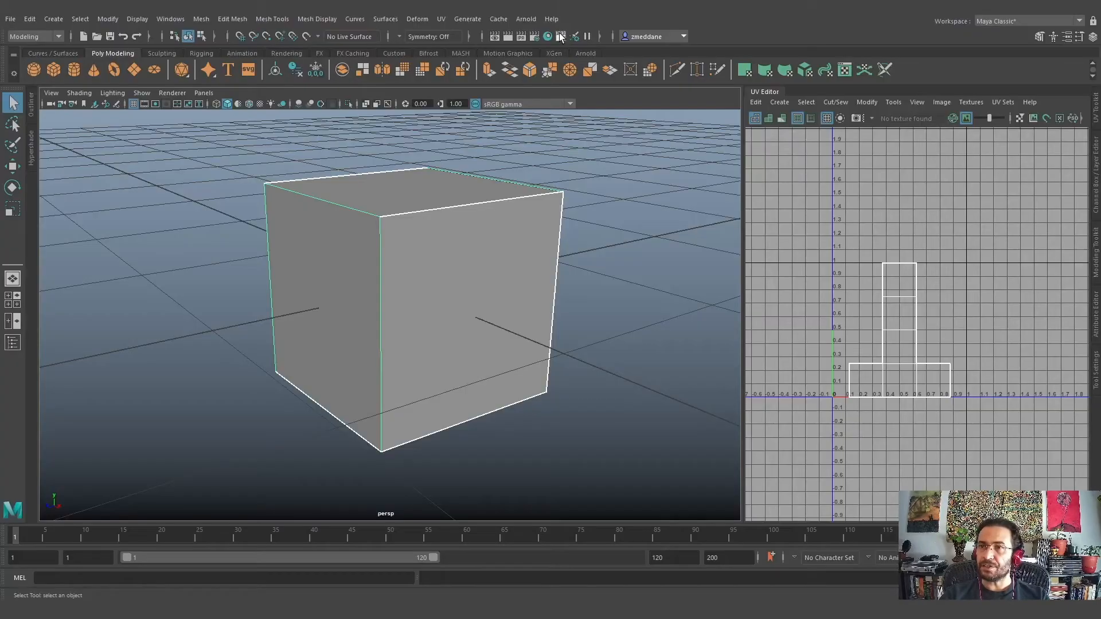
left_click_drag(431, 211, 458, 301, "alt")
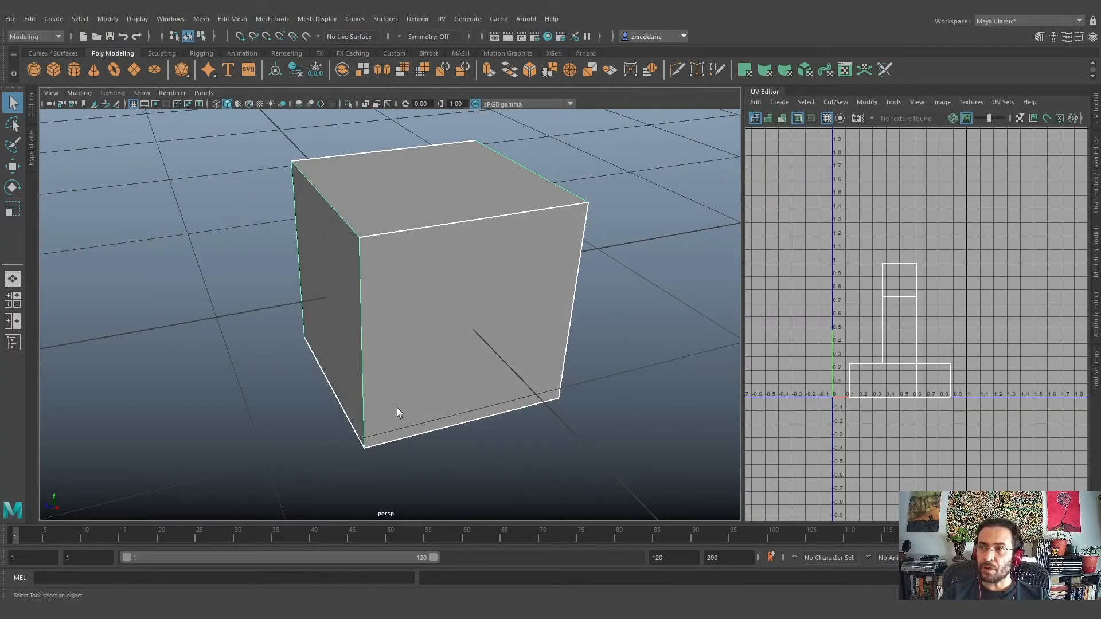
right_click_drag(897, 278, 874, 264)
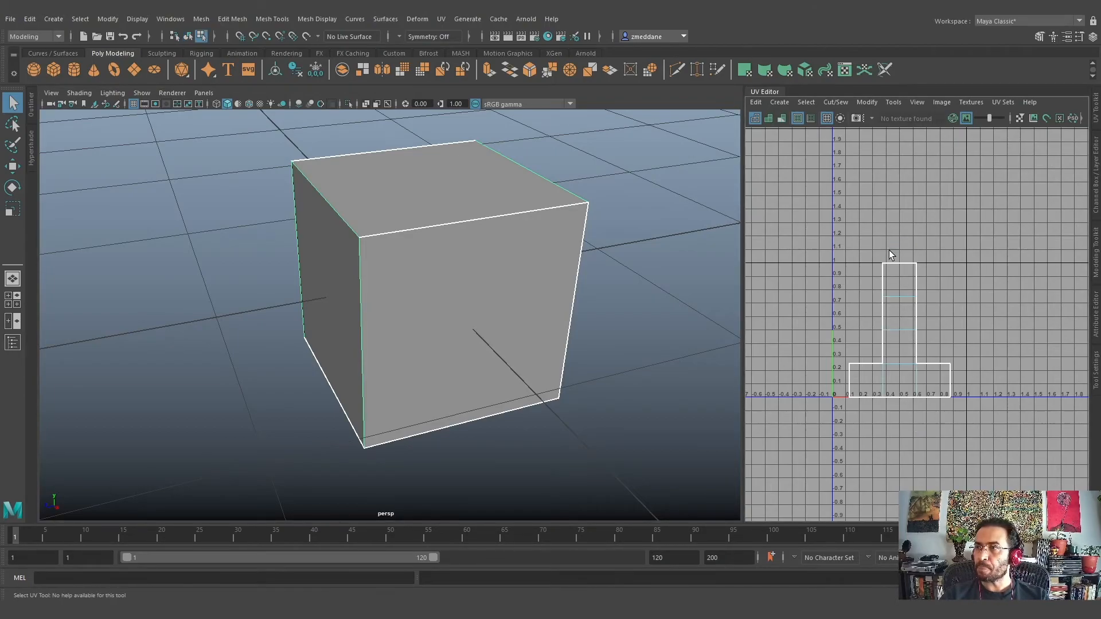
left_click_drag(494, 465, 527, 431, "alt")
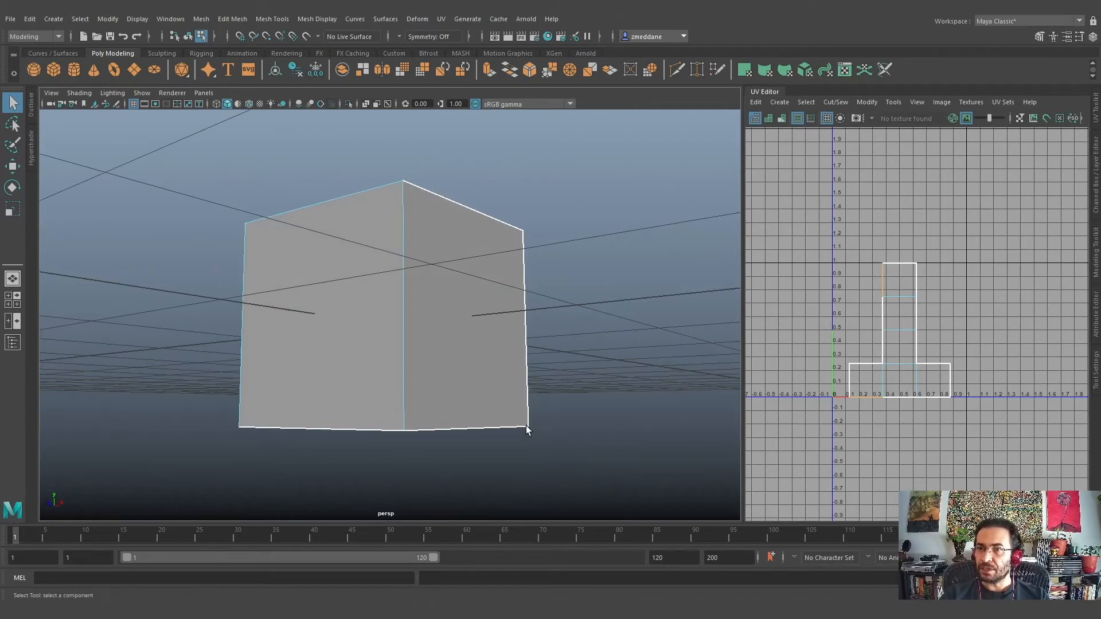
Step: Show the viewport in wireframe and examine how a bottom edge of the cube maps to the UV layout's borders
left_click(216, 103)
mouse_move(496, 345)
left_mouse_down("alt")
mouse_move(654, 410)
mouse_move(615, 413)
mouse_move(573, 395)
mouse_move(456, 423)
left_mouse_up("alt")
left_click(258, 316)
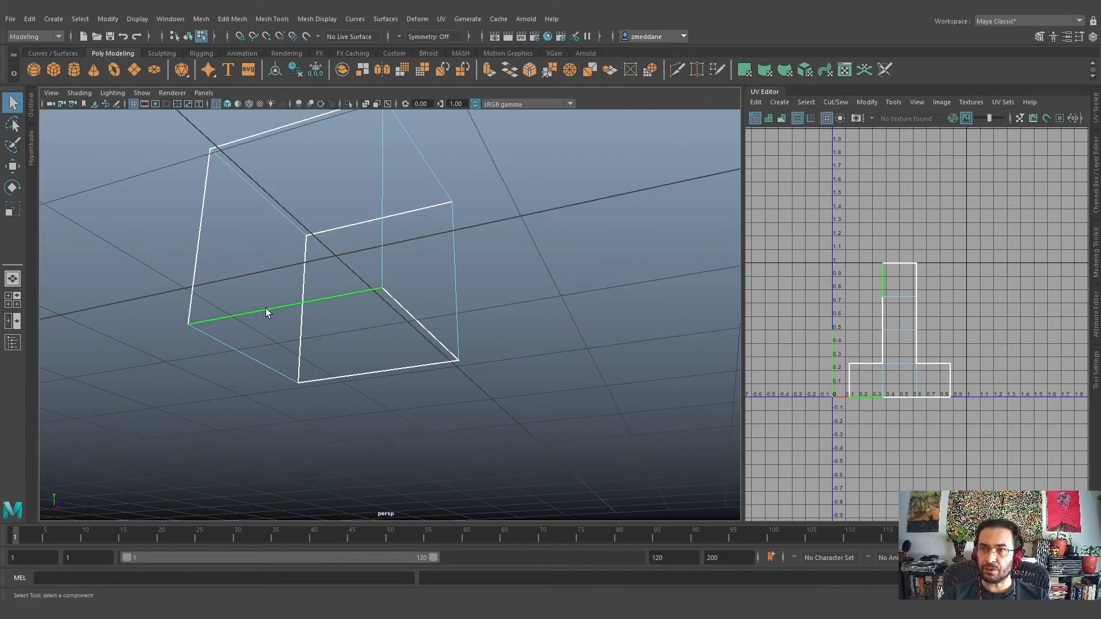
scroll(869, 414, "up", 3)
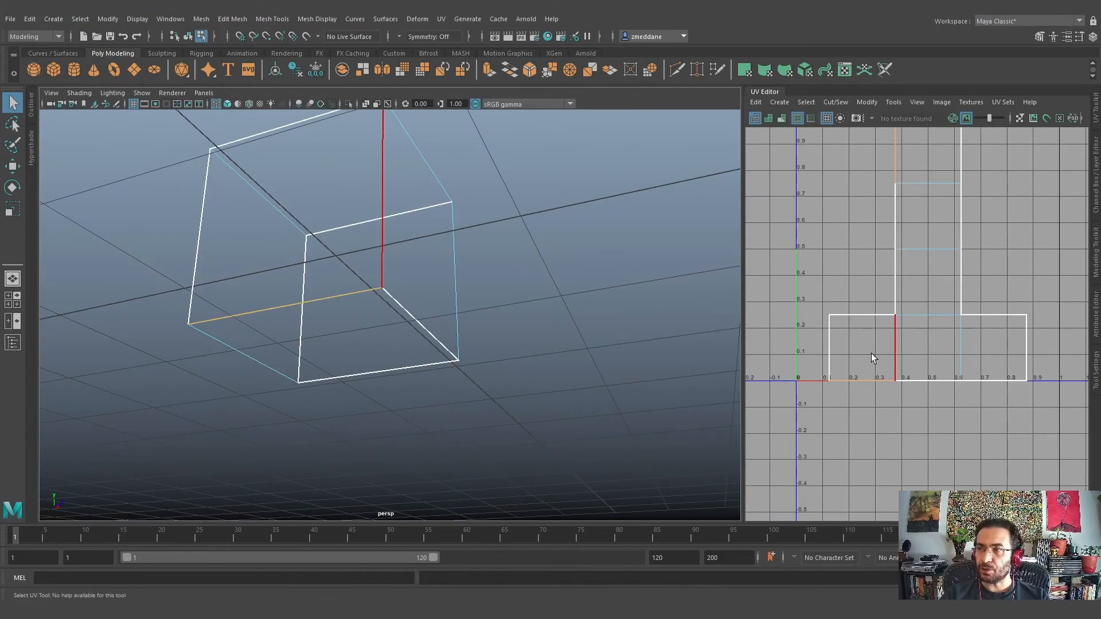
middle_click_drag(910, 415, 905, 454, "alt")
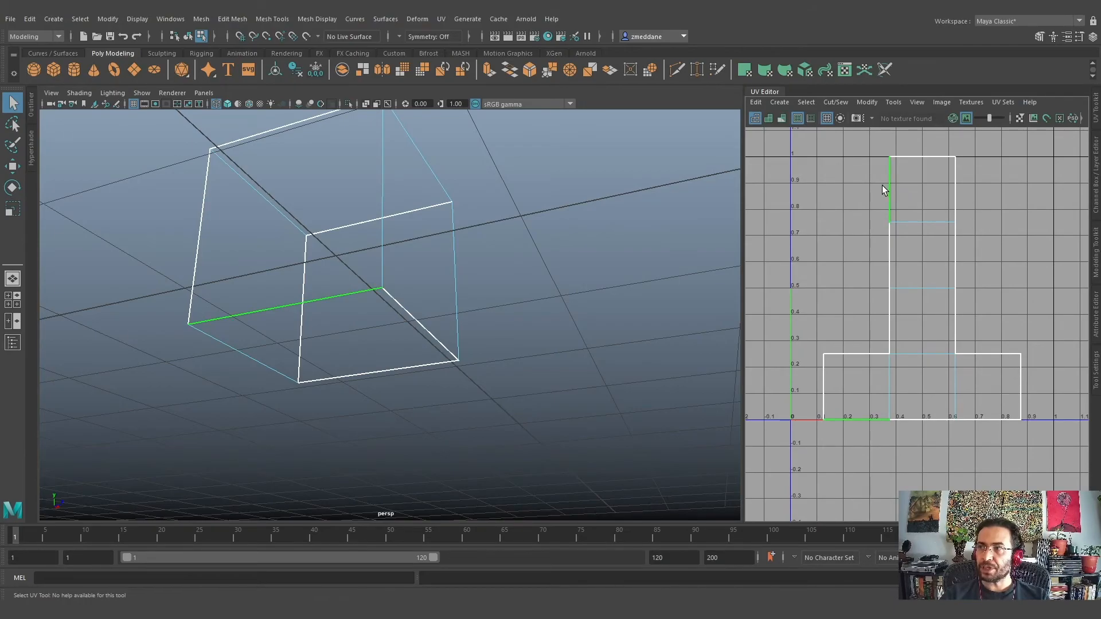
left_click_drag(407, 405, 384, 426, "alt")
left_click(487, 426)
left_click_drag(486, 426, 487, 408, "alt")
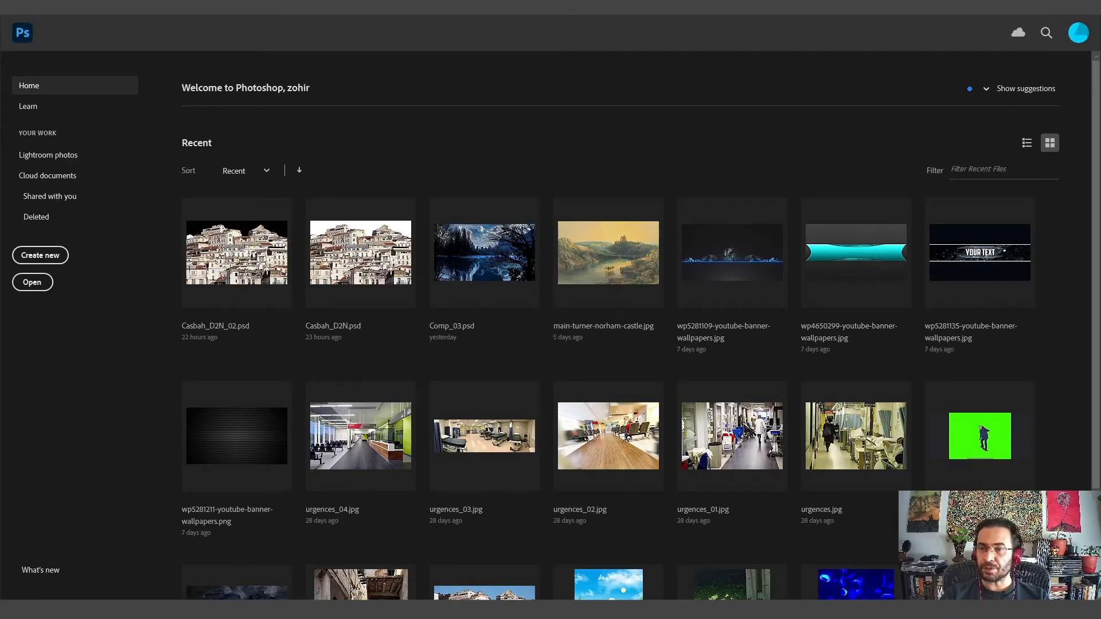
Step: Create a new 3840 x 1848 px document at 72 ppi with a white background
left_click(51, 257)
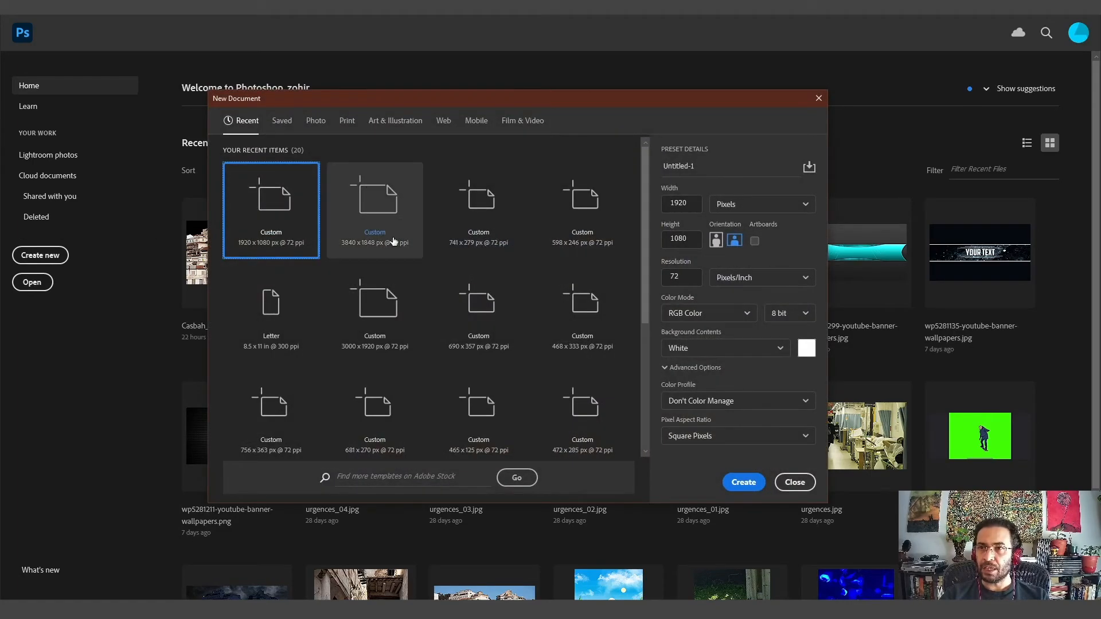
left_click(377, 200)
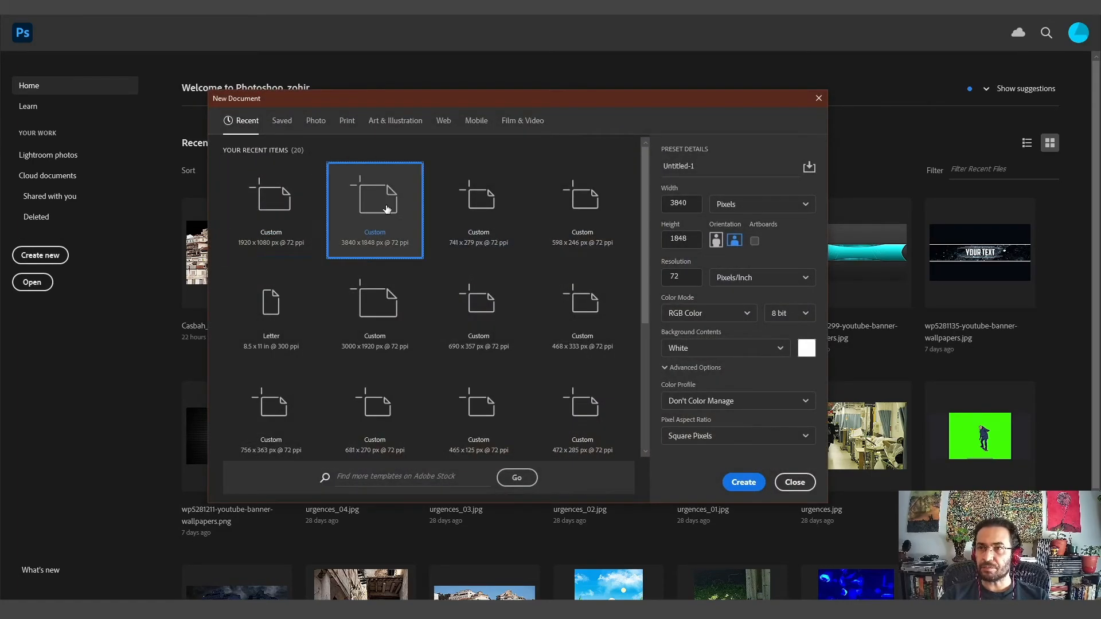
left_click(744, 482)
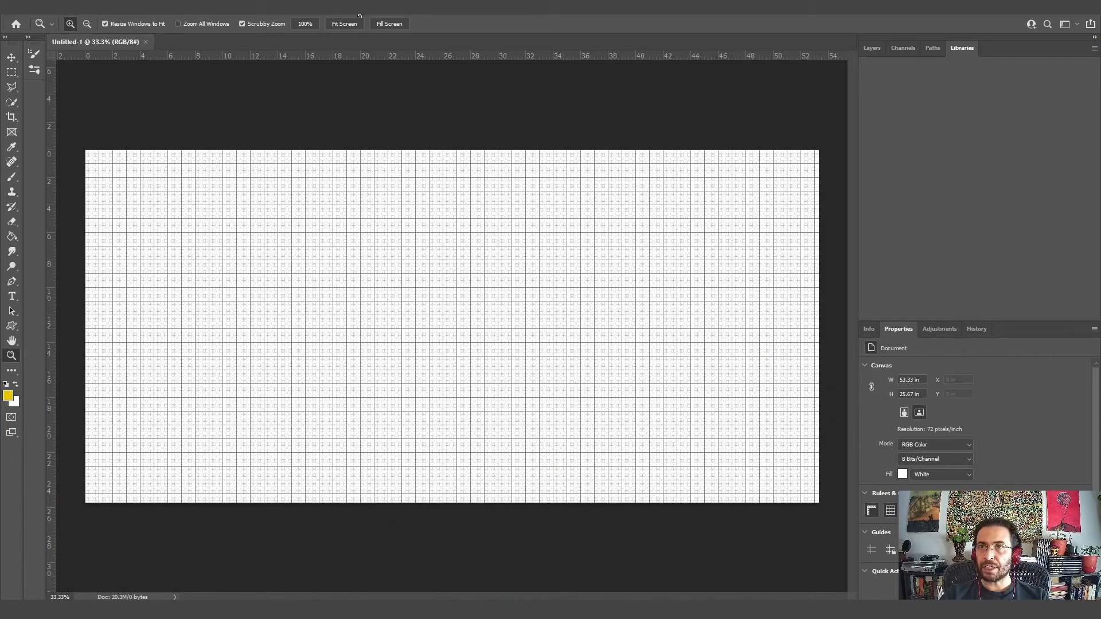
Step: Shrink and move the Photoshop window to reveal the desktop, and try placing the cube_unwrap image in the document
left_click_drag(359, 11, 605, 89)
left_click(1033, 7)
left_click_drag(458, 360, 459, 361)
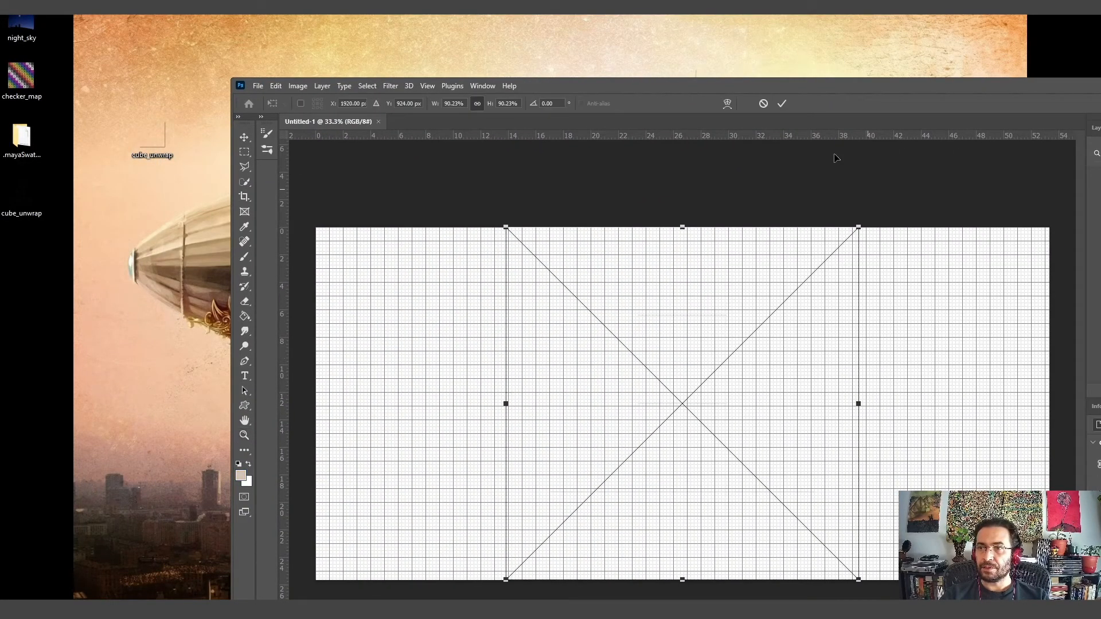
left_click_drag(1000, 88, 960, 90)
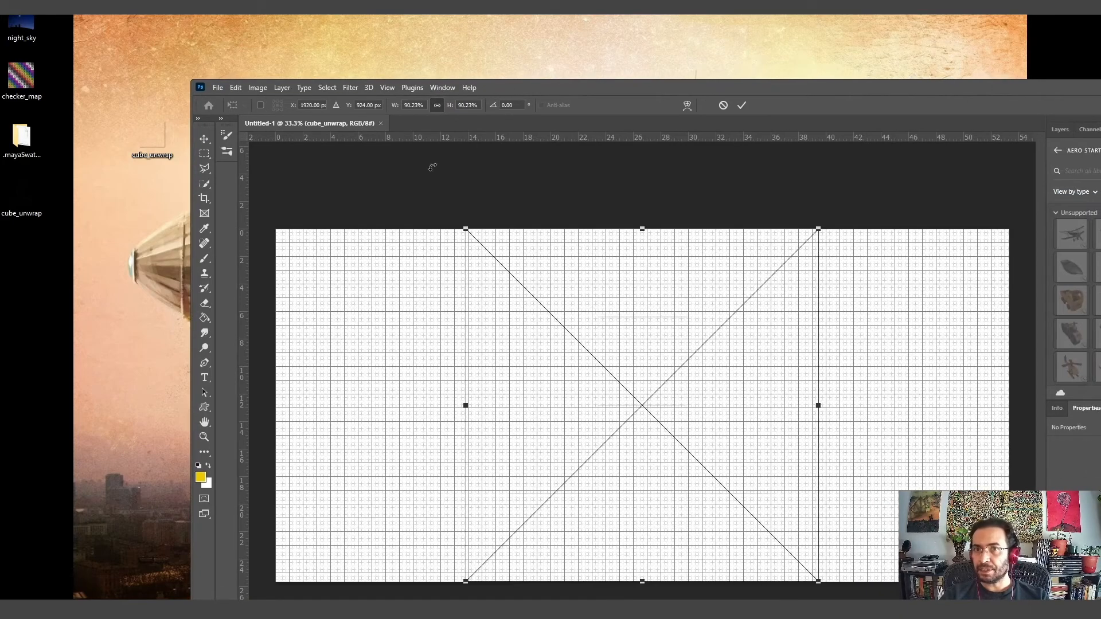
key("Return")
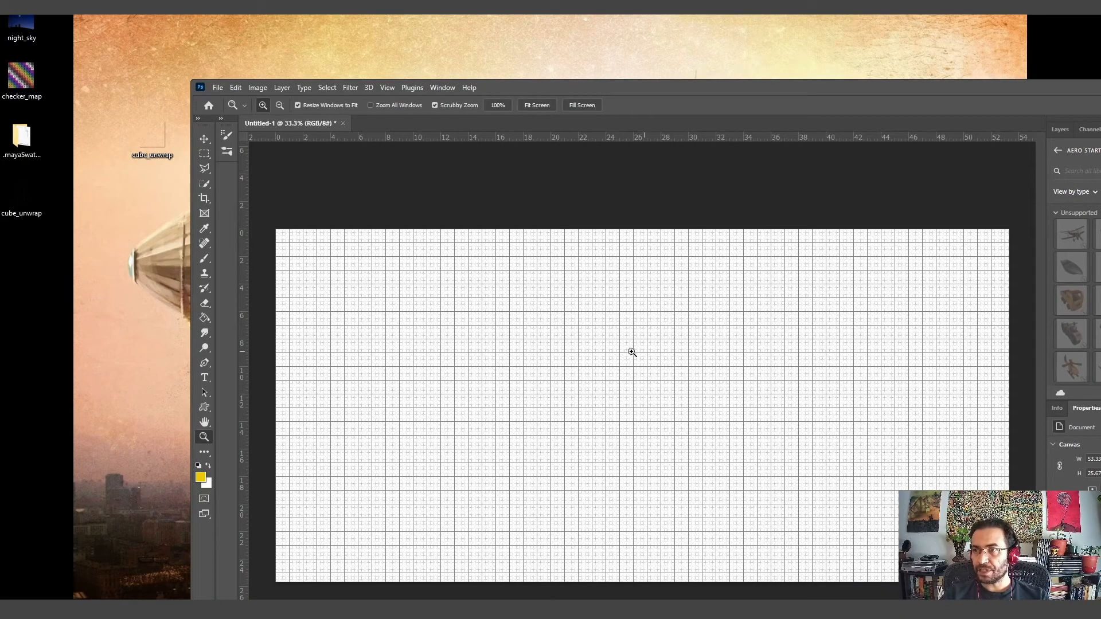
Step: Hide the grid by turning off Extras, and place the cube_unwrap image on the canvas in the maximized window
left_click(392, 87)
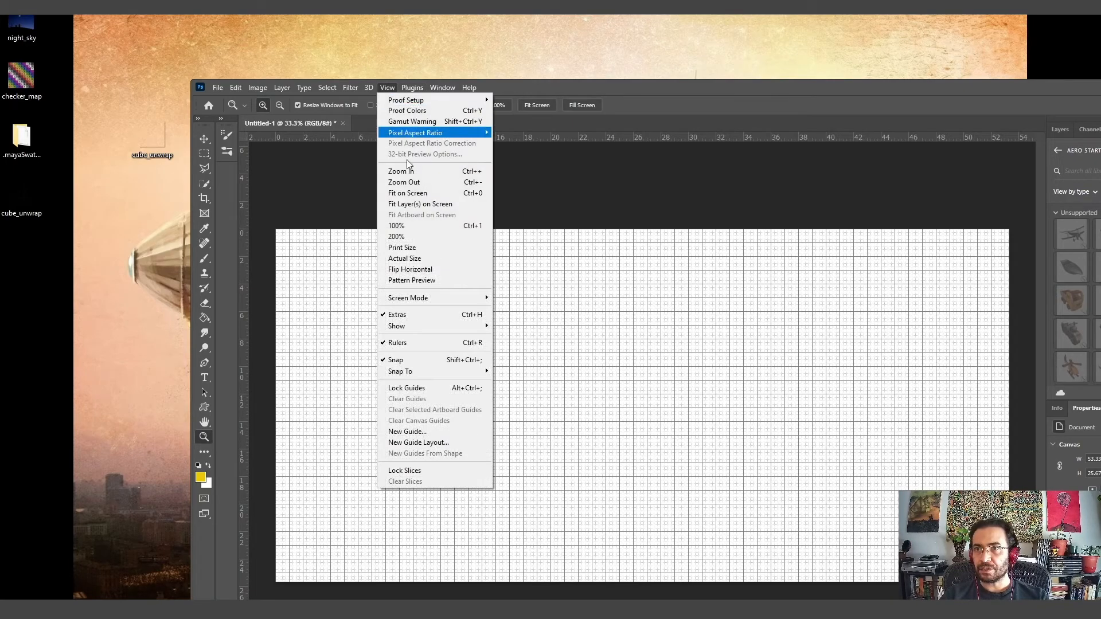
left_click(424, 316)
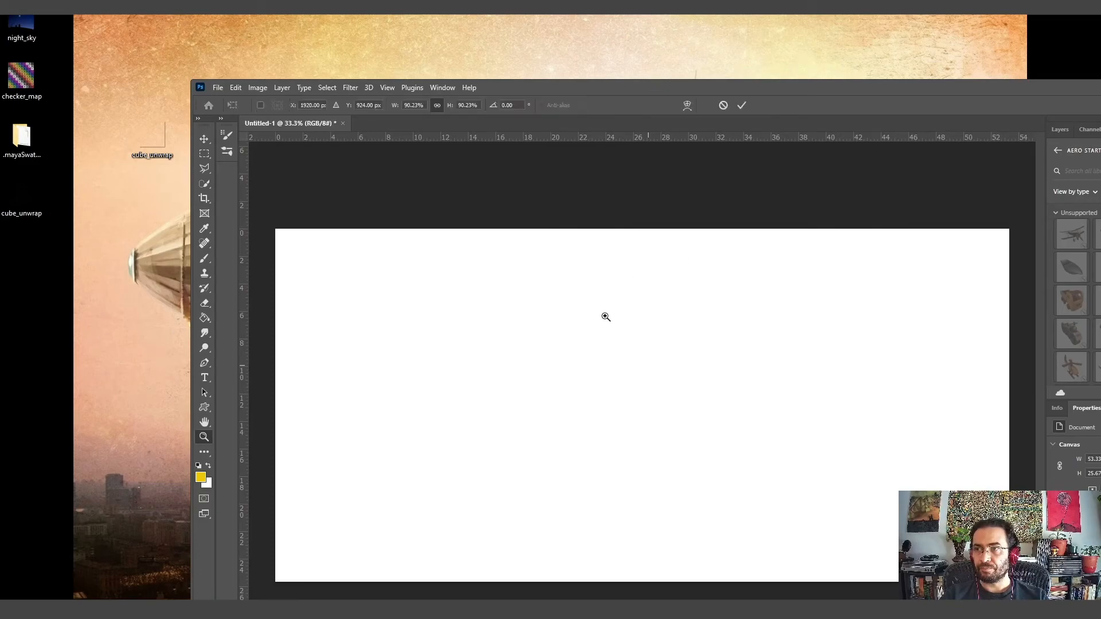
double_click(595, 88)
key("Return")
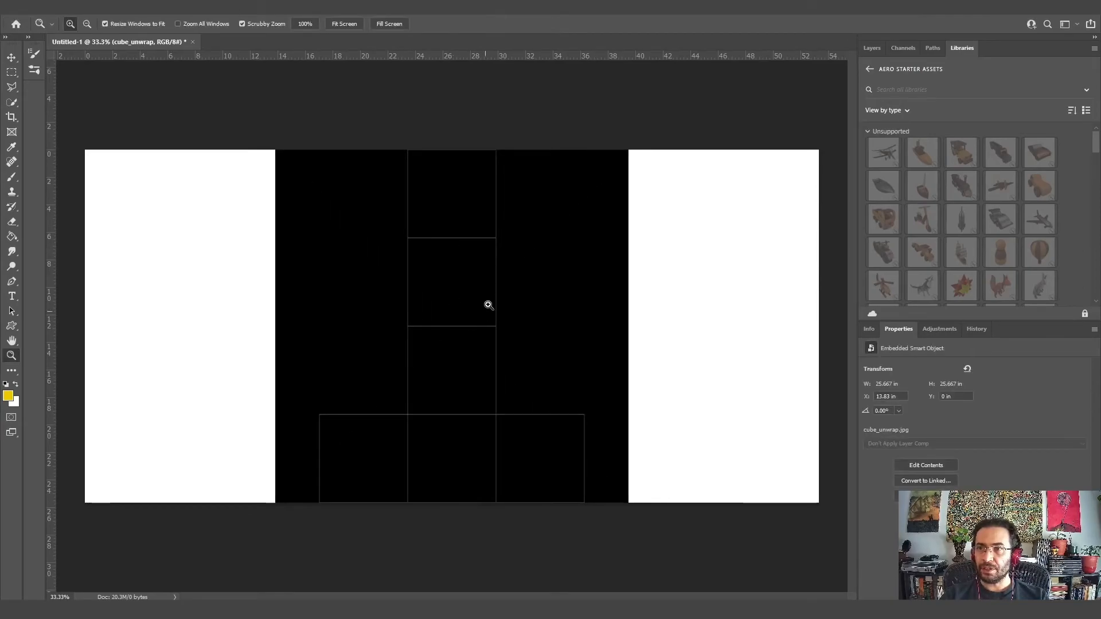
Step: Crop both white sides off the canvas so it matches the black square of the cube_unwrap image
left_click(11, 117)
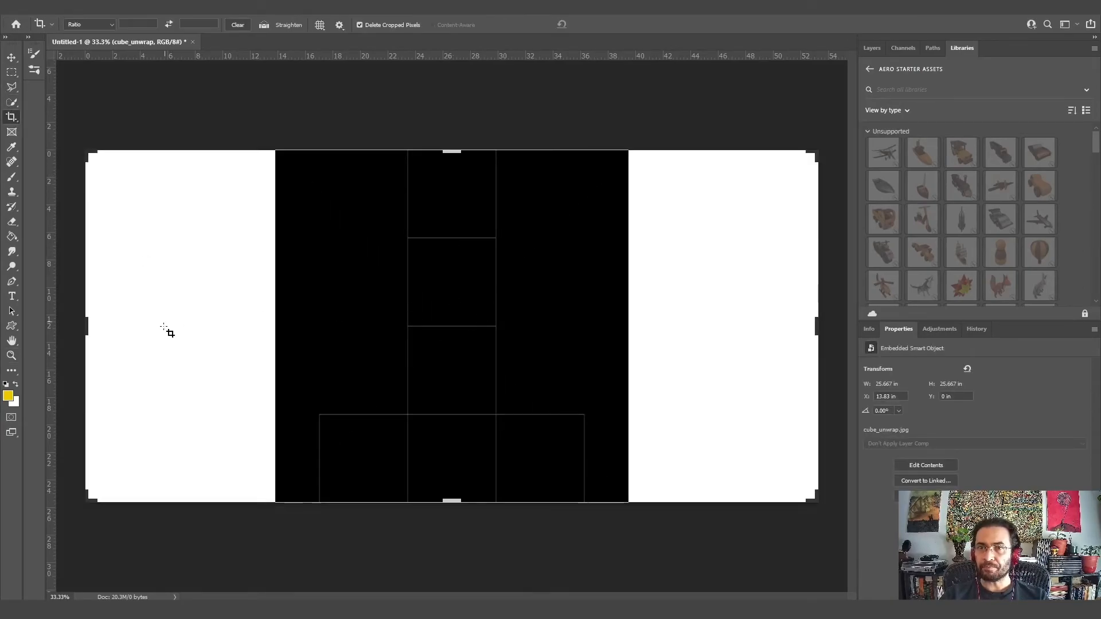
left_click_drag(87, 326, 181, 327)
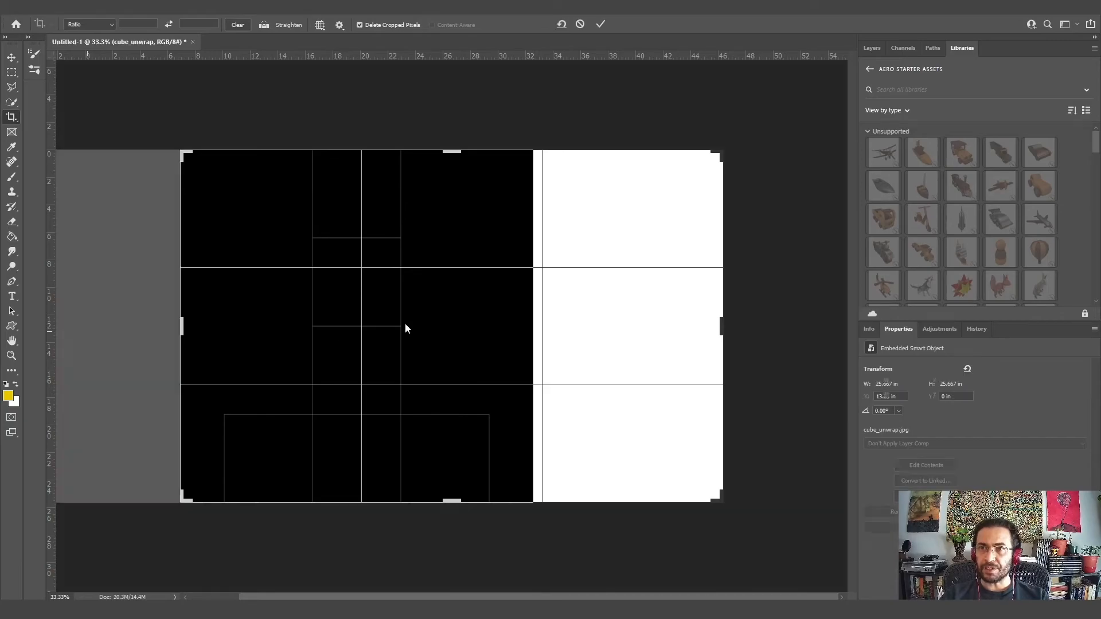
left_click_drag(721, 326, 584, 323)
key("Return")
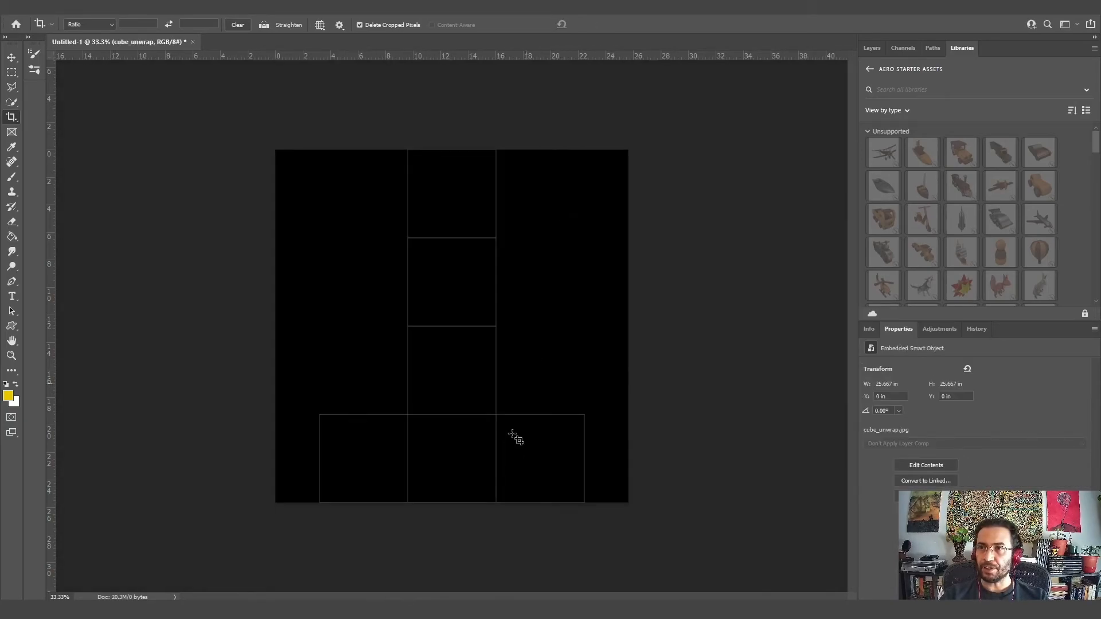
Step: Show the document's layers and rasterize the cube_unwrap smart object layer
left_click(871, 47)
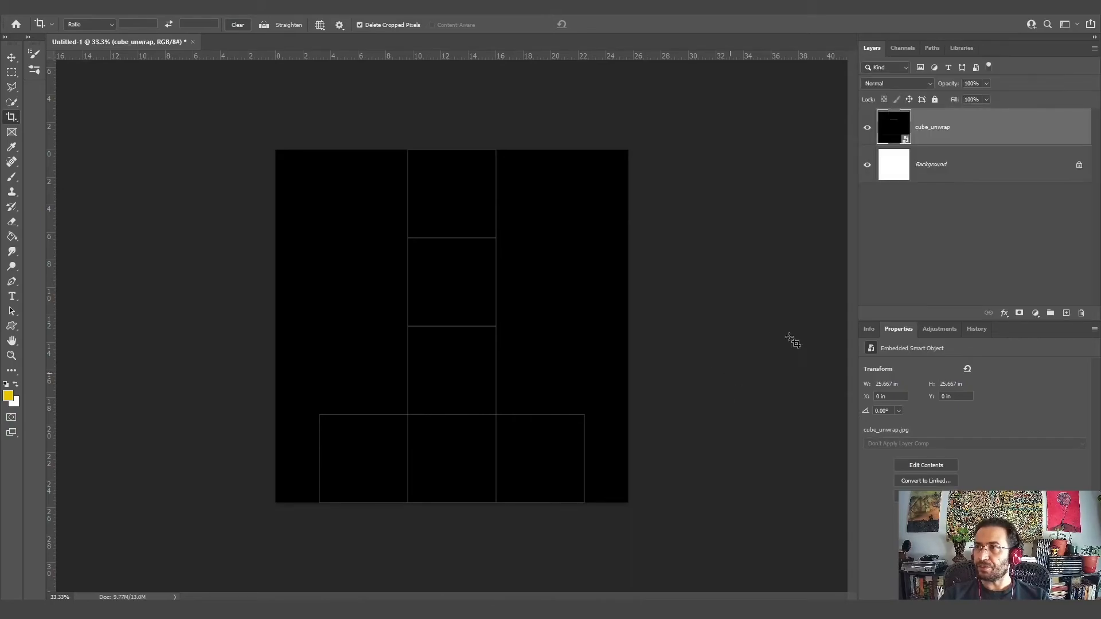
right_click(963, 127)
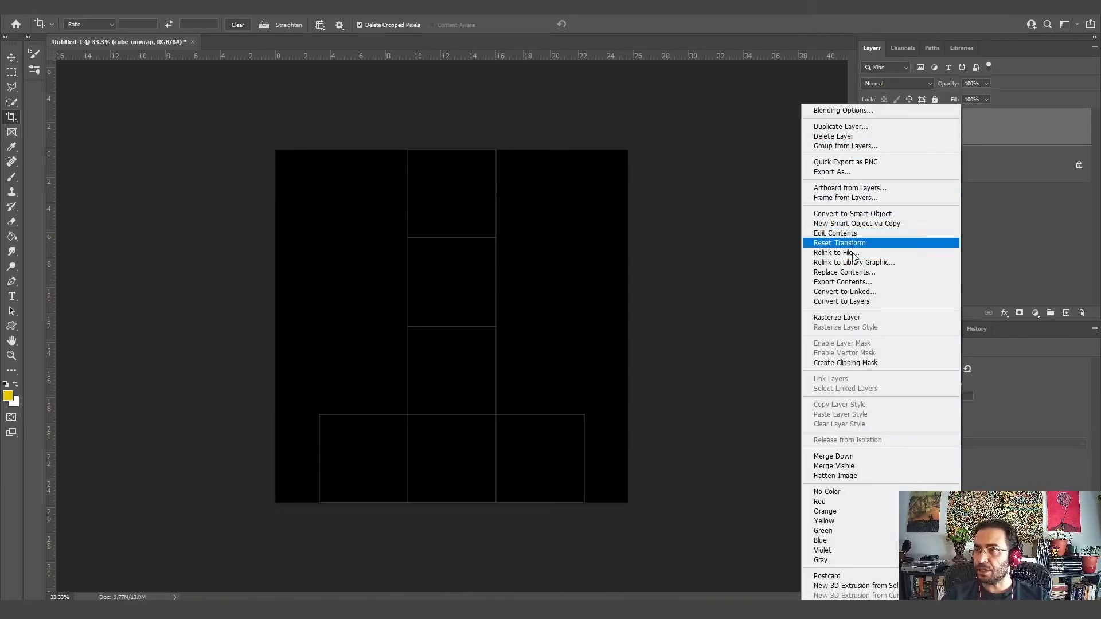
left_click(864, 318)
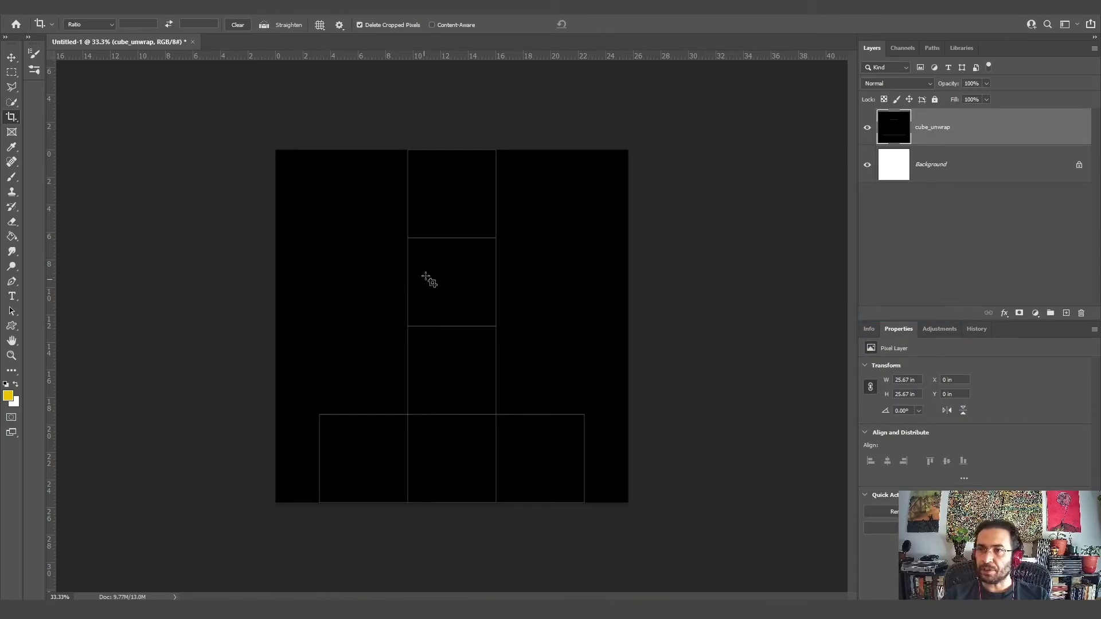
Step: Fit the canvas to the screen and add an empty layer above cube_unwrap
key("z")
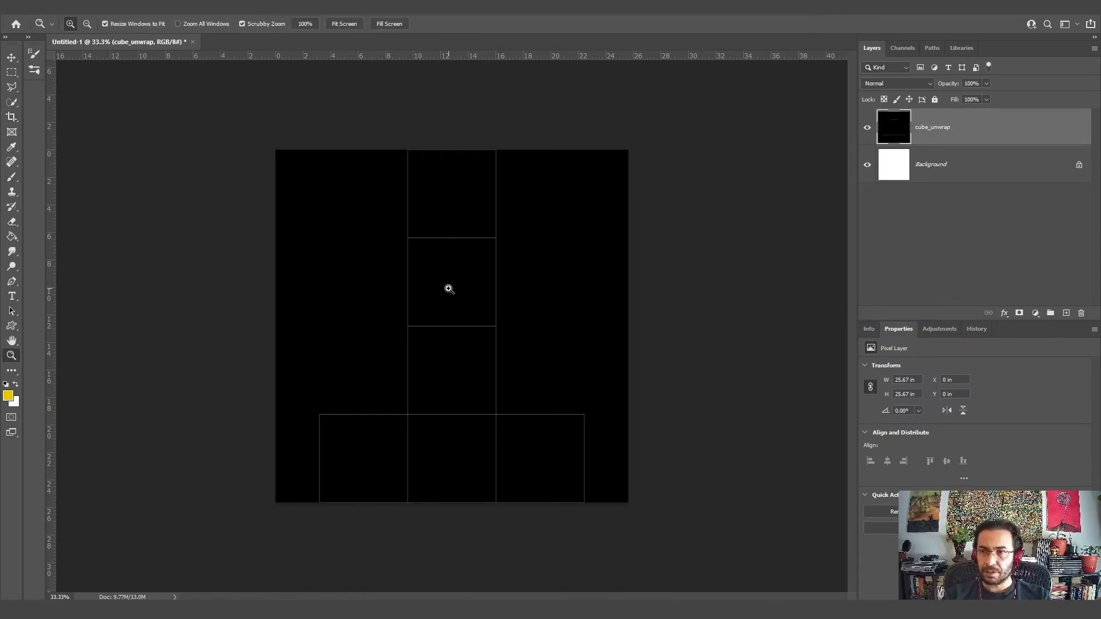
left_click(344, 24)
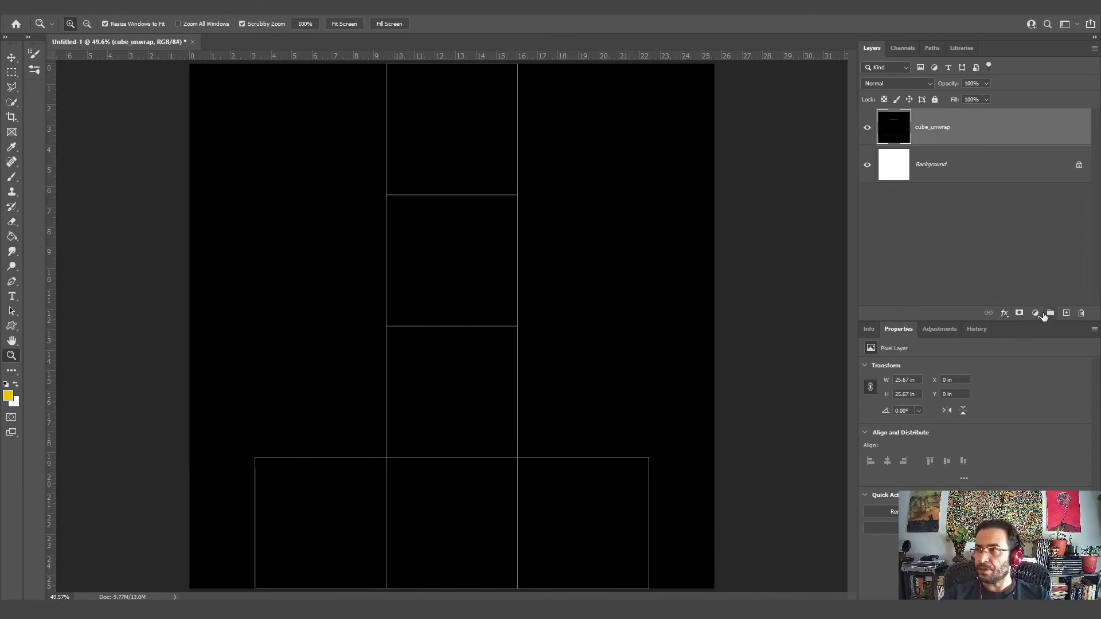
left_click(1065, 314)
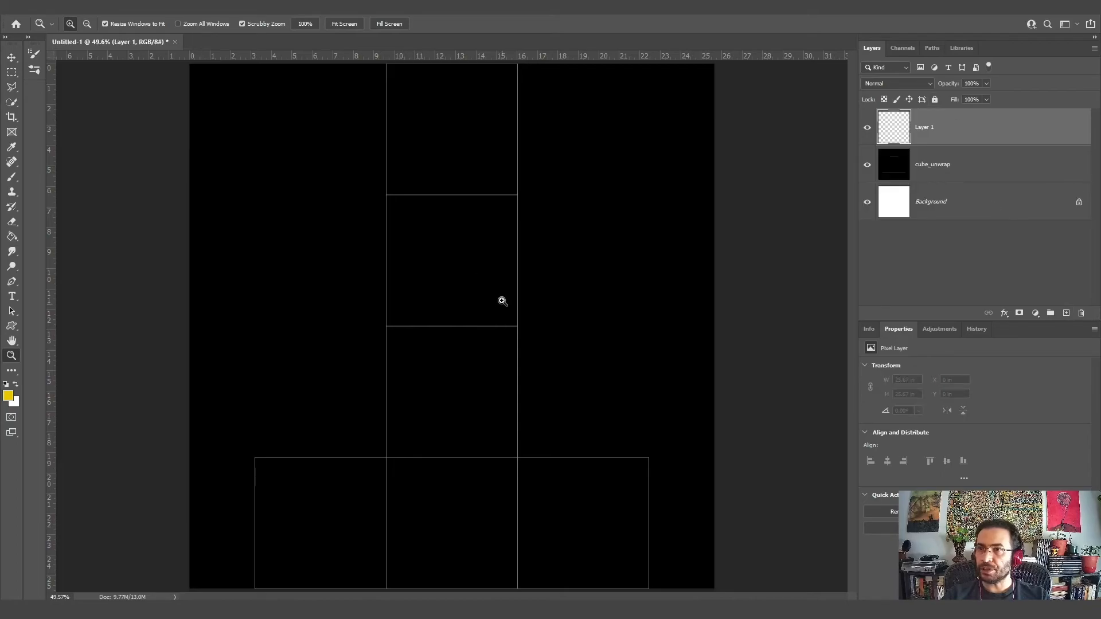
Step: Brush yellow numbers on the new layer: 1 to 4 down the face column, with 5 and 6 left and right of 4
key("b")
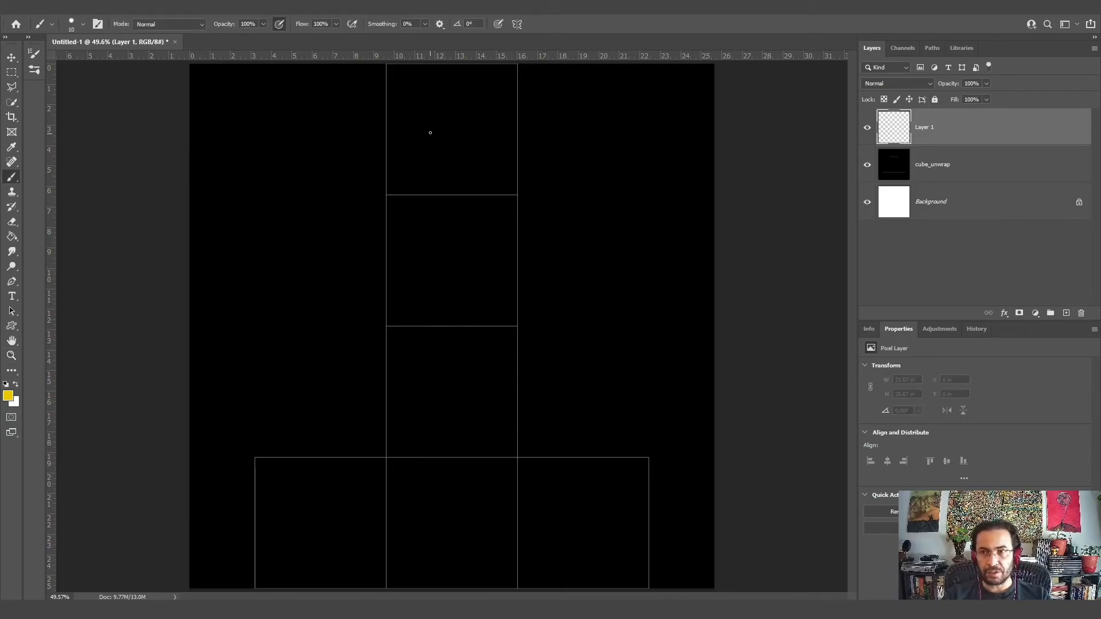
mouse_move(419, 131)
left_mouse_down()
mouse_move(446, 98)
mouse_move(447, 145)
left_mouse_up()
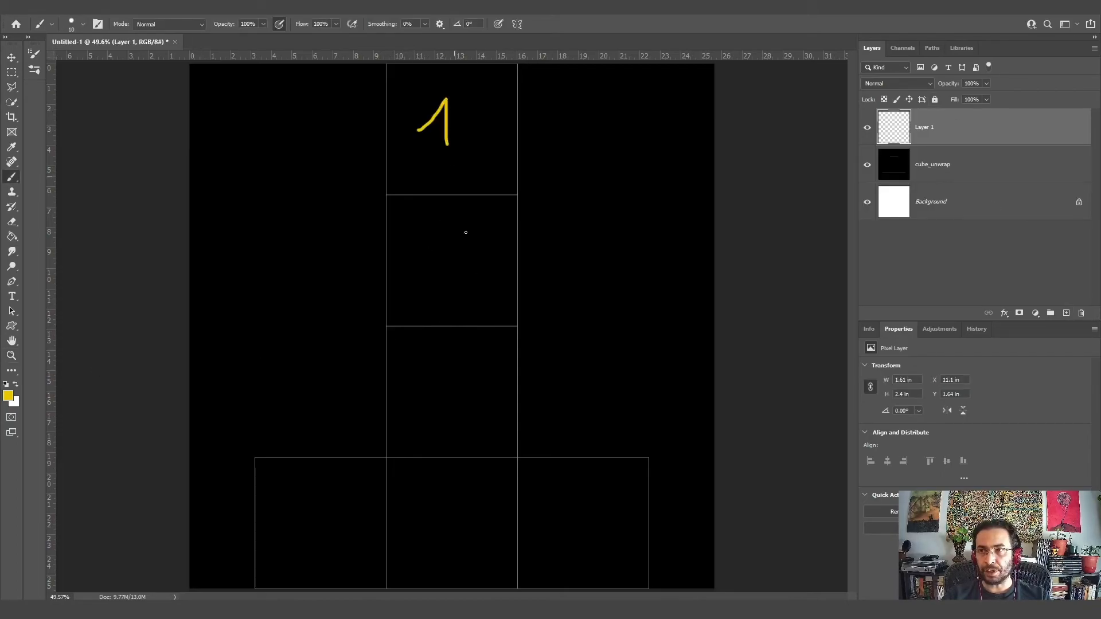
mouse_move(434, 246)
left_mouse_down()
mouse_move(432, 293)
mouse_move(467, 290)
left_mouse_up()
left_click_drag(436, 362, 442, 408)
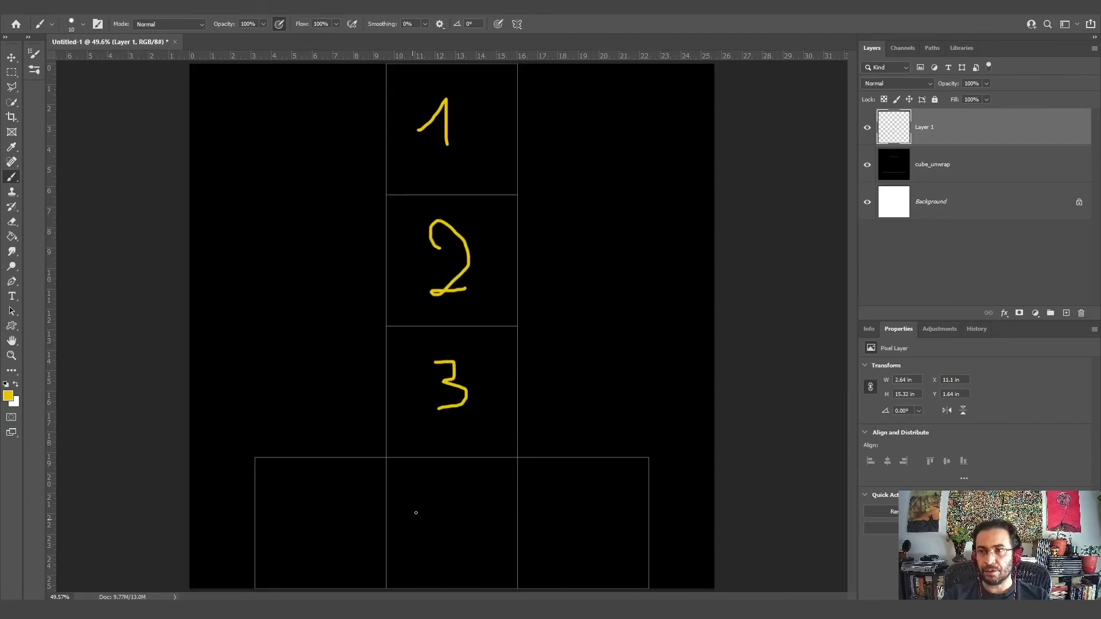
mouse_move(433, 523)
left_mouse_down()
mouse_move(450, 522)
mouse_move(453, 555)
left_mouse_up()
mouse_move(276, 507)
left_mouse_down()
mouse_move(330, 494)
mouse_move(308, 545)
left_mouse_up()
mouse_move(571, 489)
left_mouse_down()
mouse_move(556, 519)
mouse_move(573, 523)
left_mouse_up()
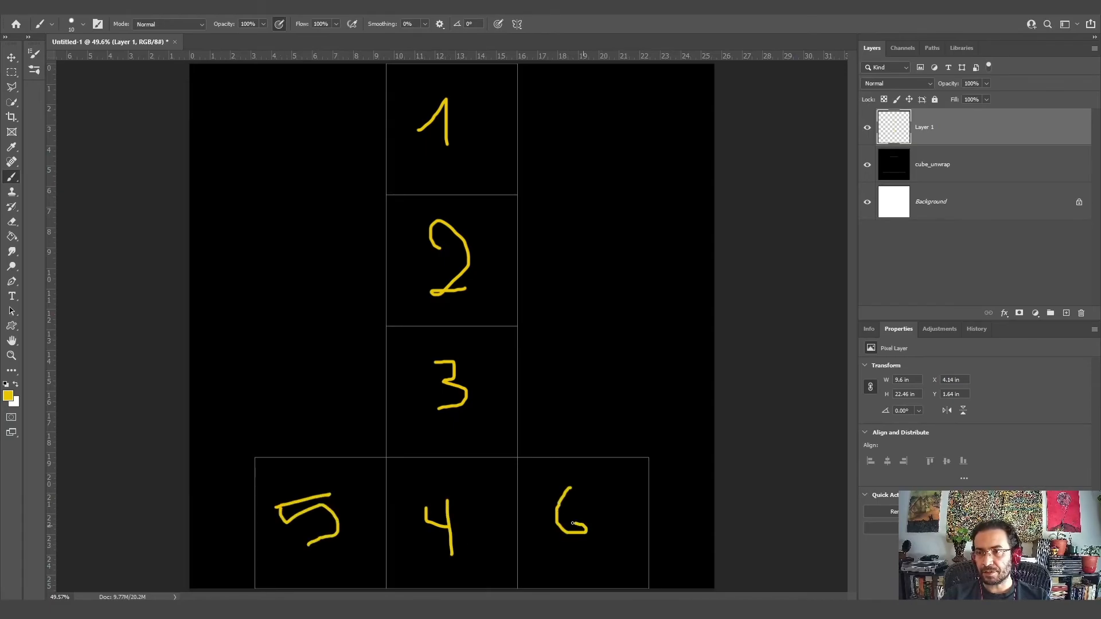
Step: Set the foreground color to red fa1a2a and brush zigzags across all five shared edges between the numbered faces
left_click(9, 396)
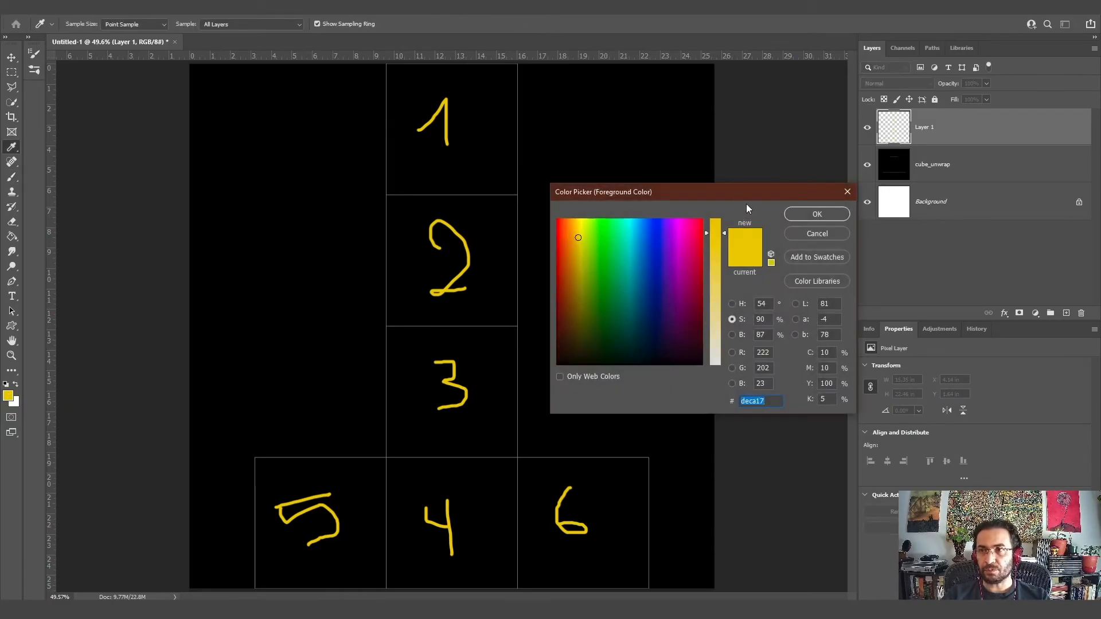
left_click(698, 291)
left_click(701, 221)
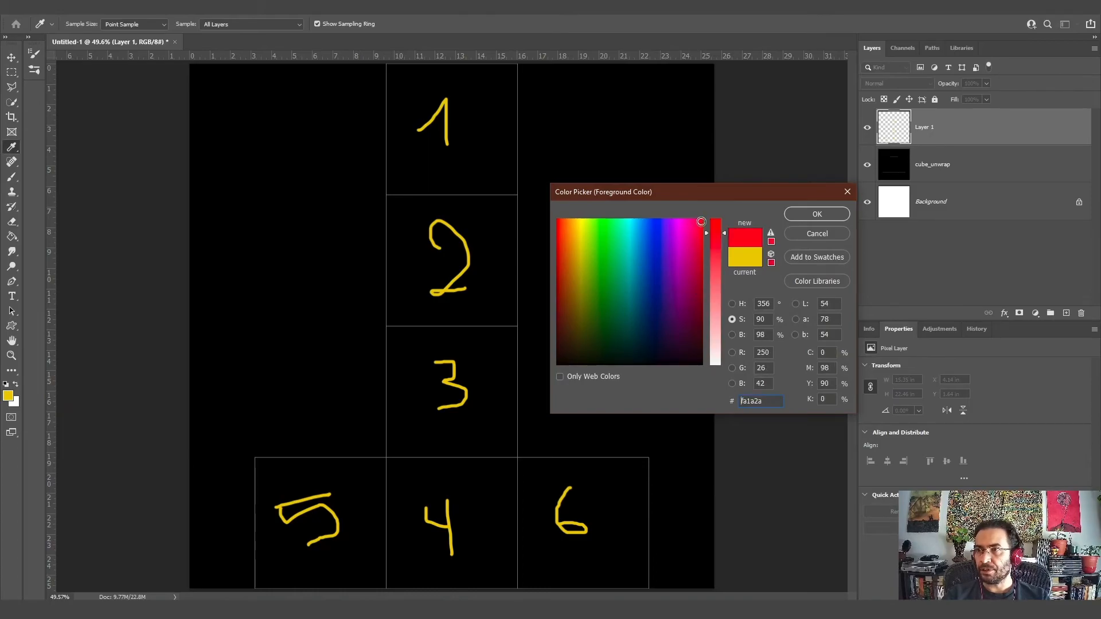
left_click(806, 214)
mouse_move(360, 474)
left_mouse_down()
mouse_move(397, 483)
mouse_move(381, 503)
mouse_move(409, 555)
mouse_move(358, 574)
left_mouse_up()
mouse_move(532, 479)
left_mouse_down()
mouse_move(522, 559)
mouse_move(530, 578)
left_mouse_up()
left_click_drag(425, 316, 479, 332)
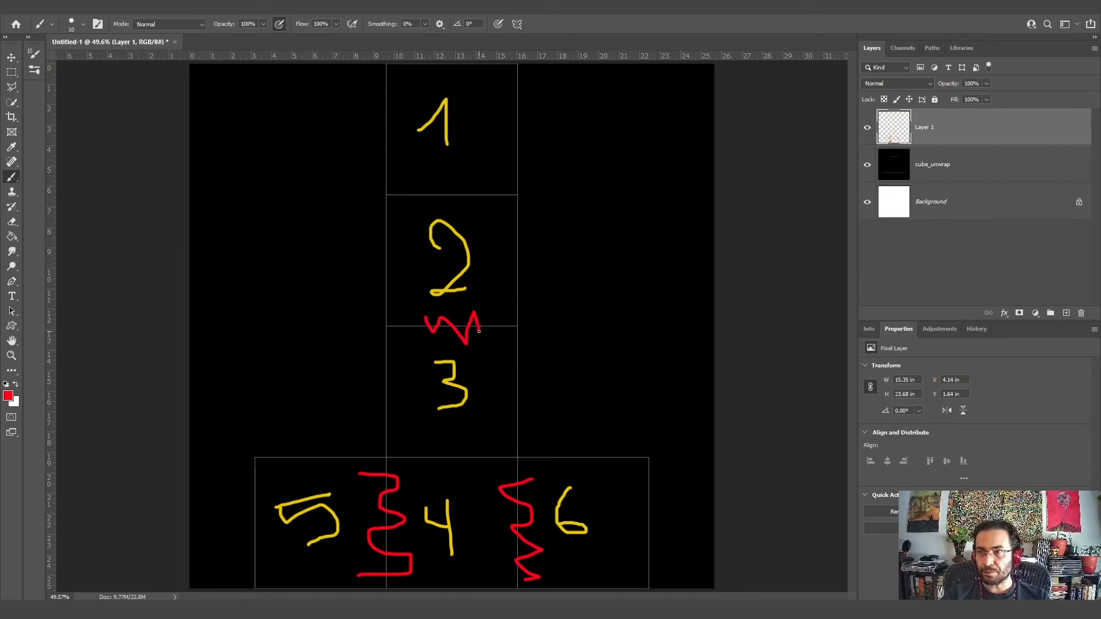
left_click_drag(439, 442, 475, 449)
mouse_move(430, 186)
left_mouse_down()
mouse_move(462, 198)
mouse_move(475, 175)
left_mouse_up()
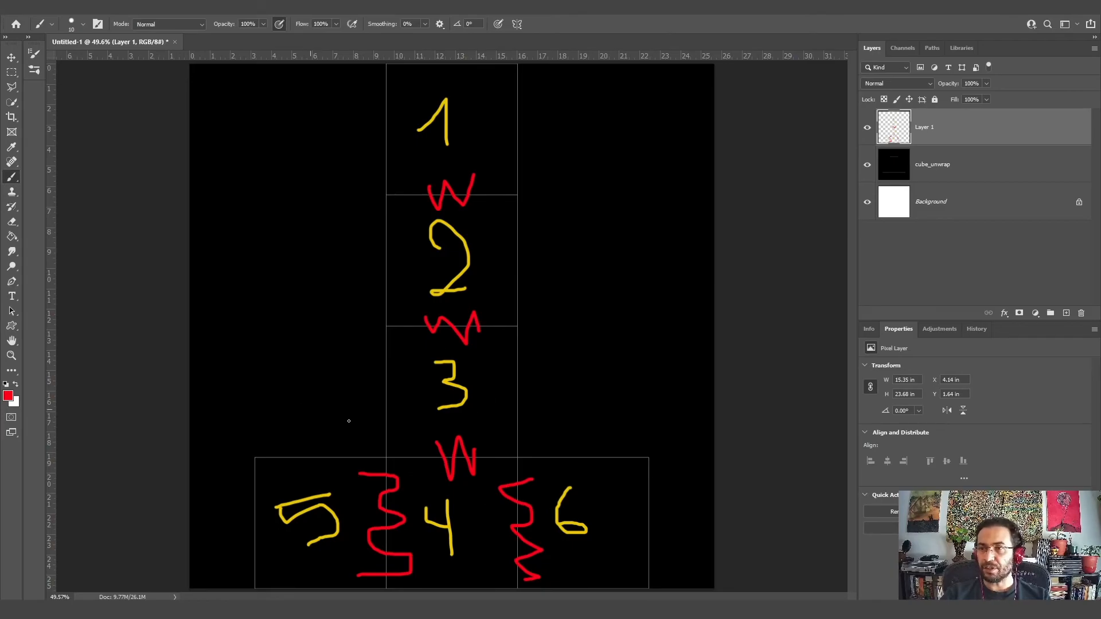
Step: Set the foreground color to blue 341af9 and brush short lines beside the red zigzags and across outer borders of the faces
left_click(8, 396)
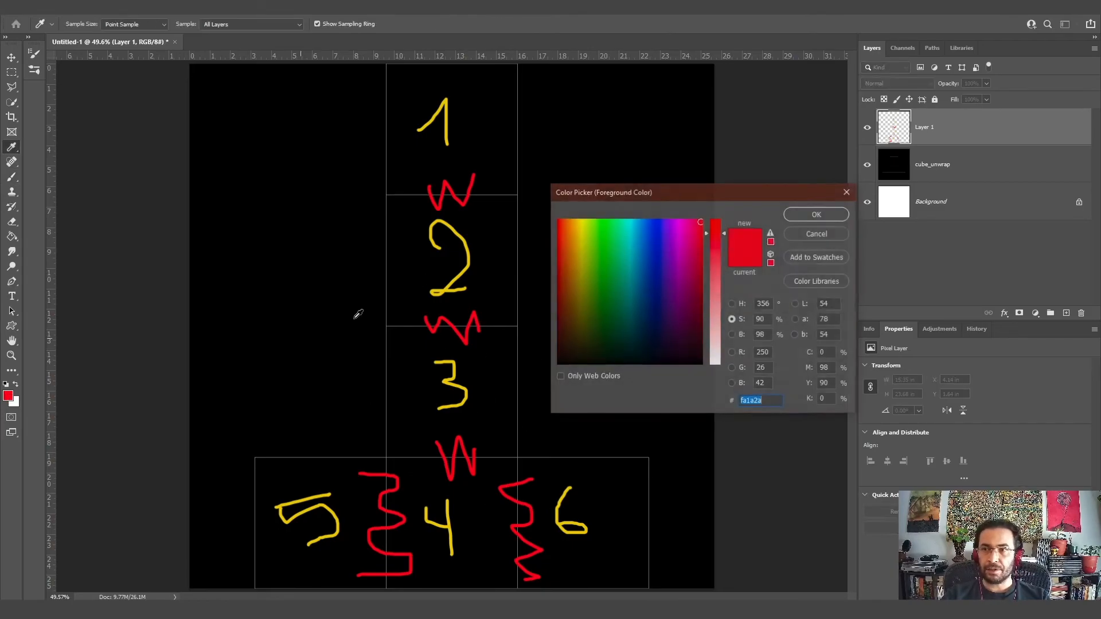
left_click(663, 224)
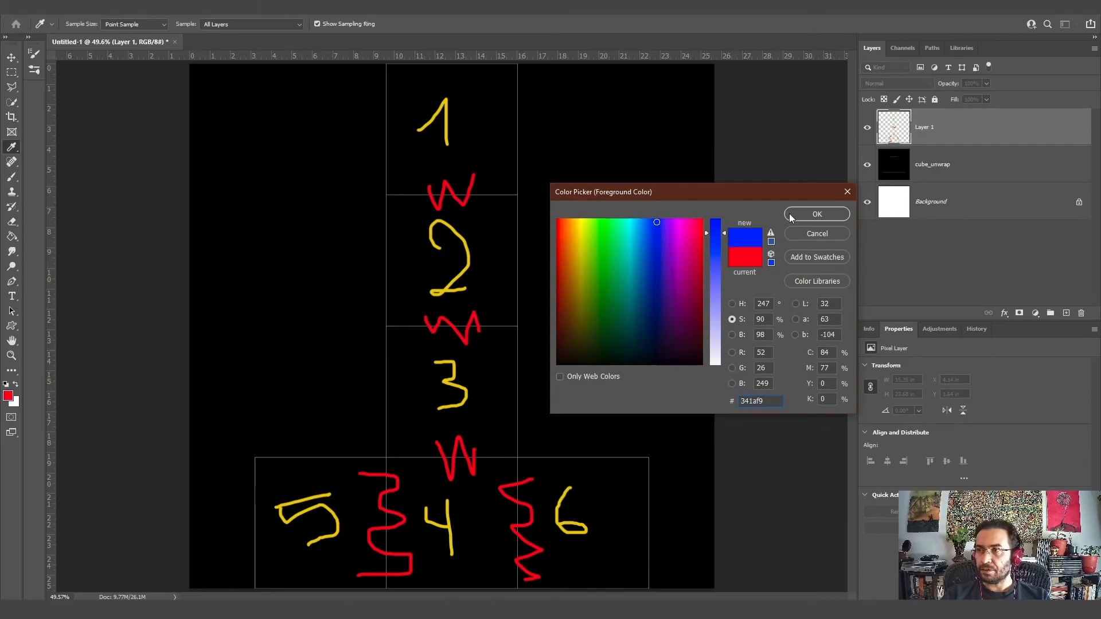
left_click(817, 214)
left_click_drag(505, 139, 513, 235)
left_click_drag(403, 201, 403, 244)
left_click_drag(405, 298, 405, 375)
left_click_drag(492, 308, 500, 368)
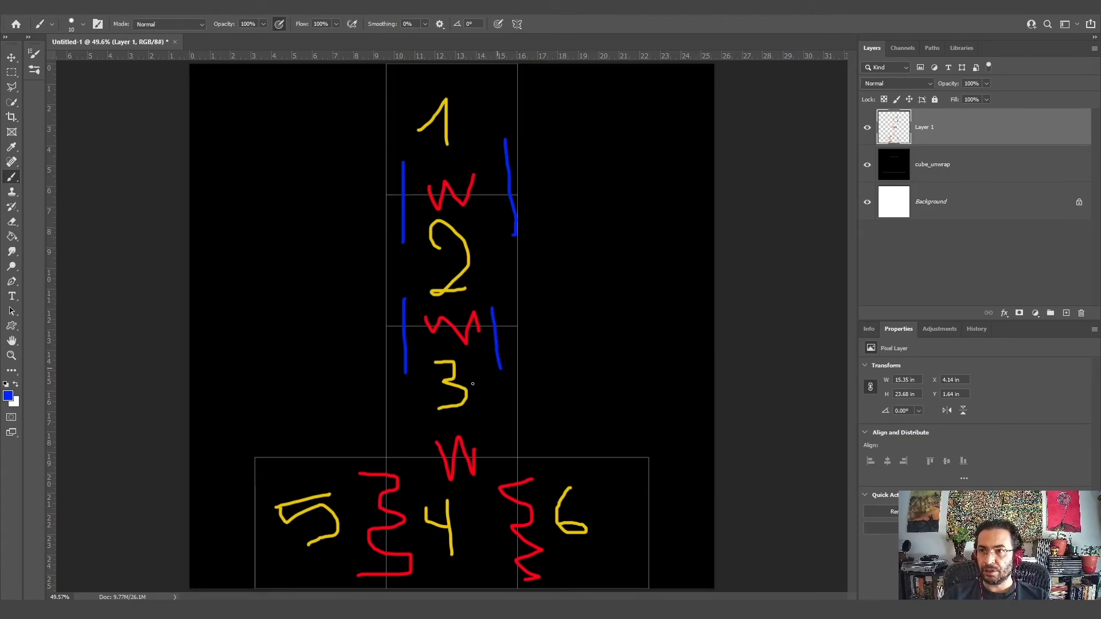
left_click_drag(352, 403, 412, 404)
left_click_drag(497, 409, 575, 408)
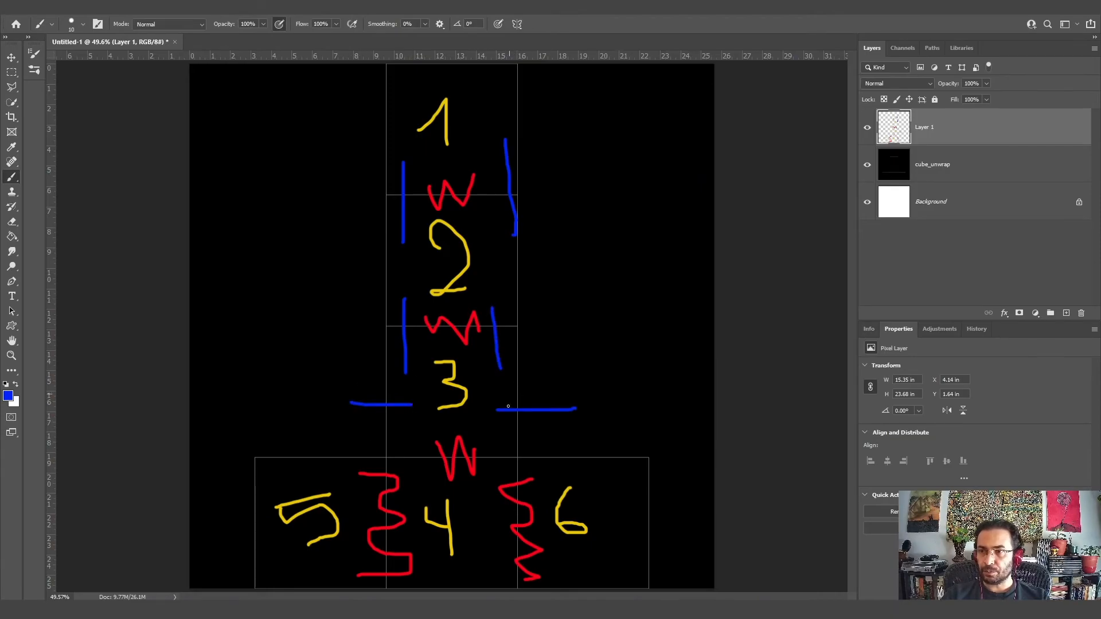
left_click_drag(303, 480, 308, 428)
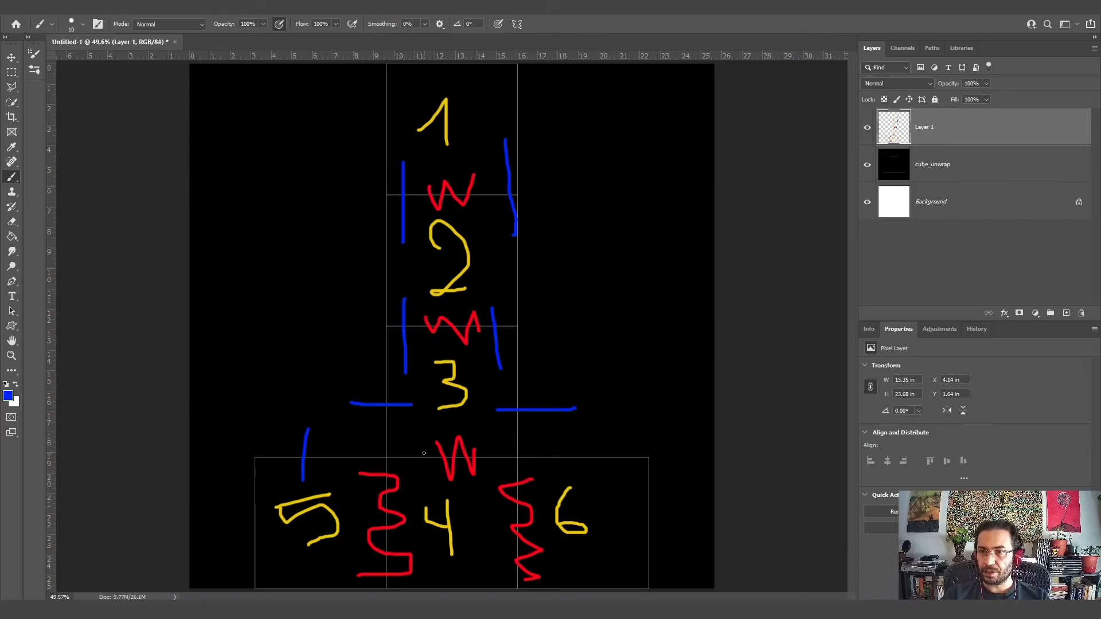
left_click_drag(374, 464, 414, 460)
left_click_drag(507, 465, 568, 466)
left_click(27, 10)
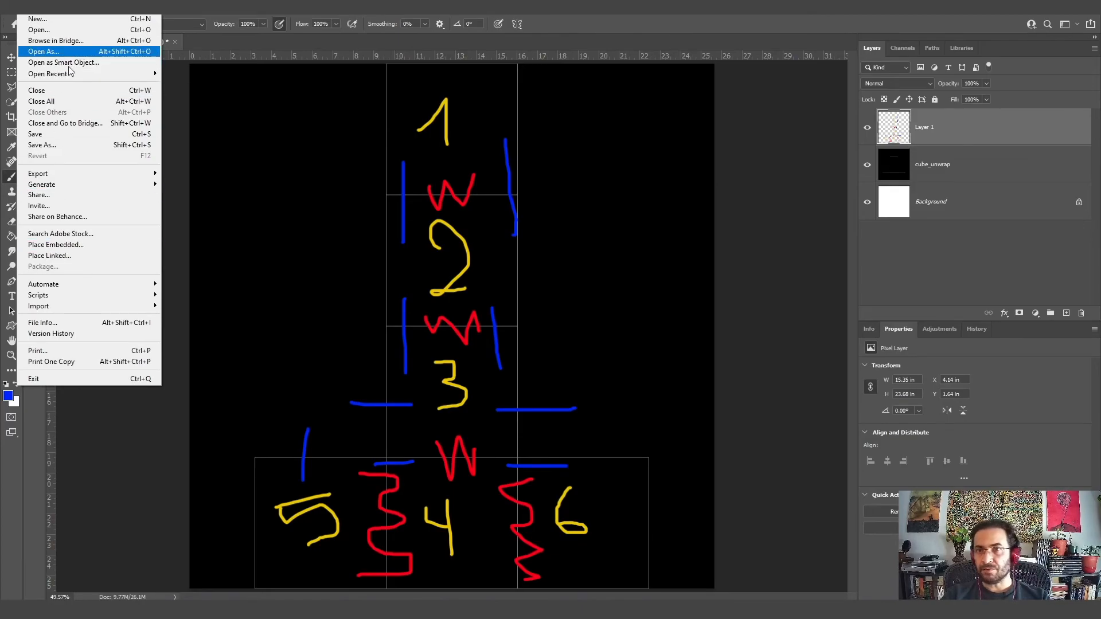
left_click(72, 148)
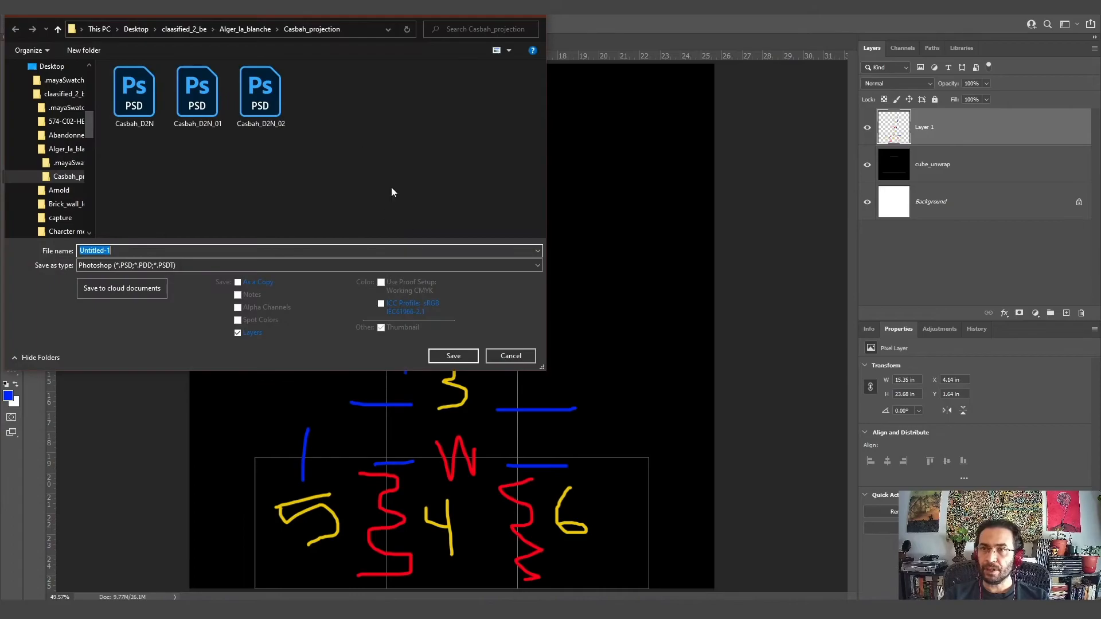
left_click_drag(195, 160, 199, 112)
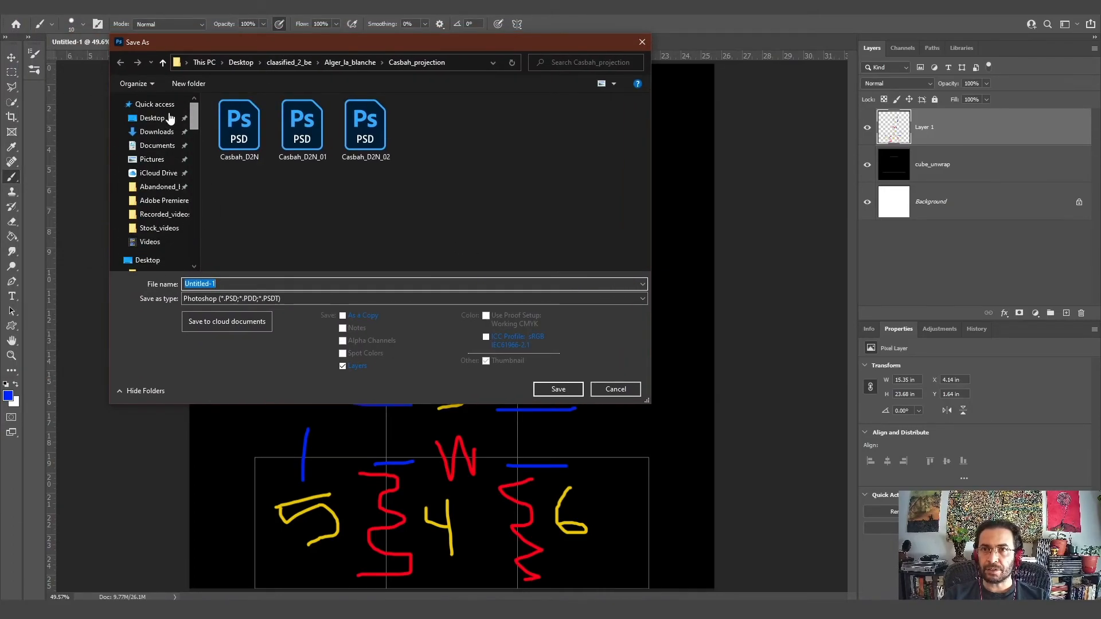
double_click(242, 283)
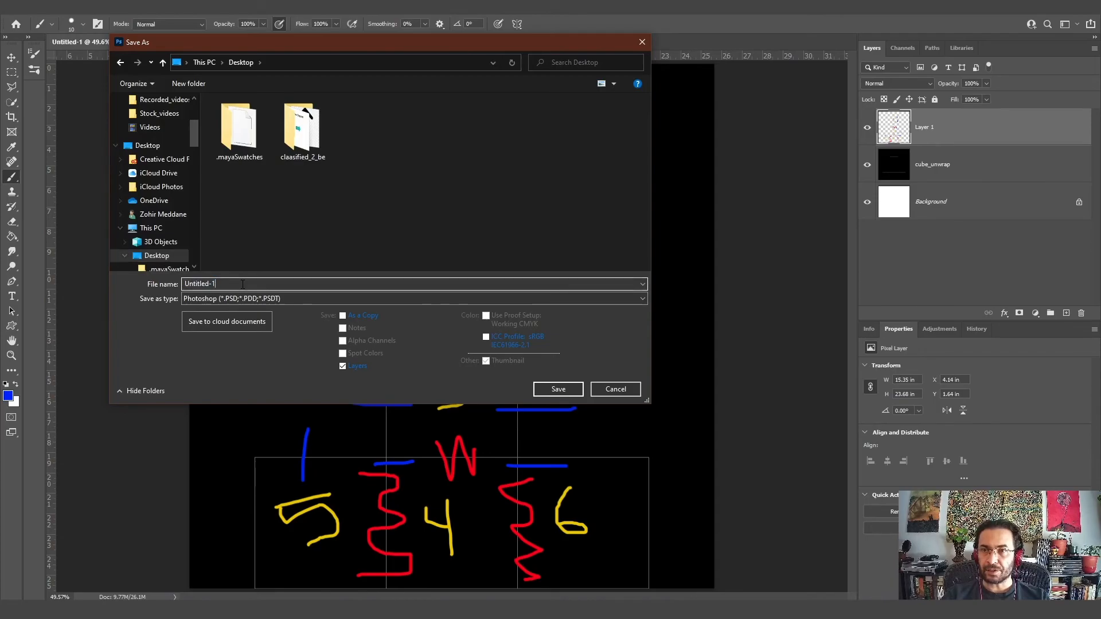
left_click_drag(242, 284, 172, 279)
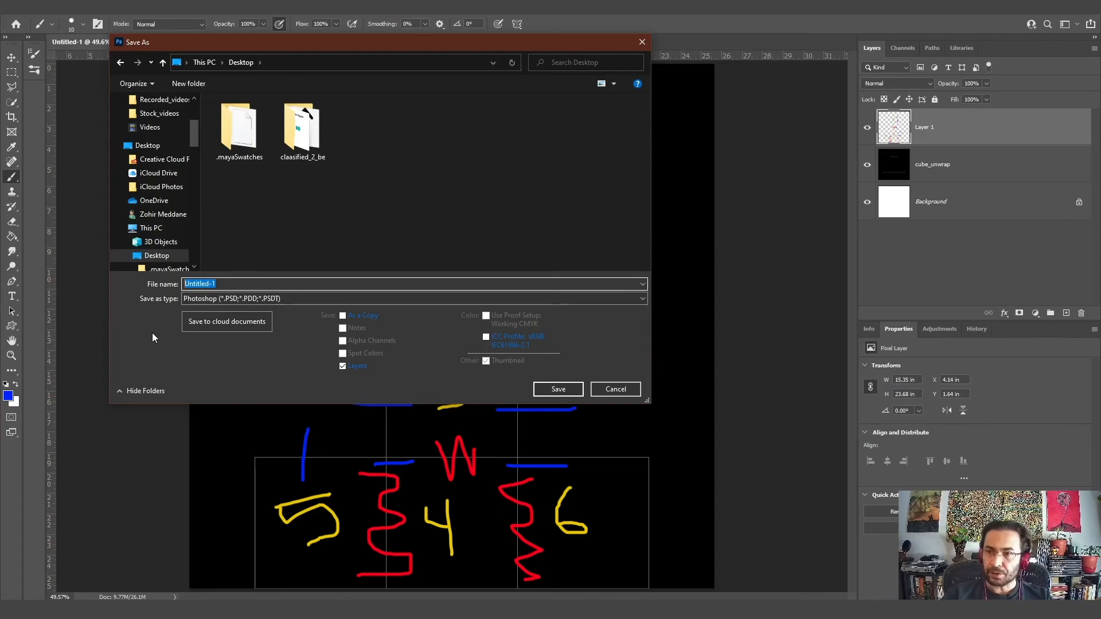
left_click(611, 389)
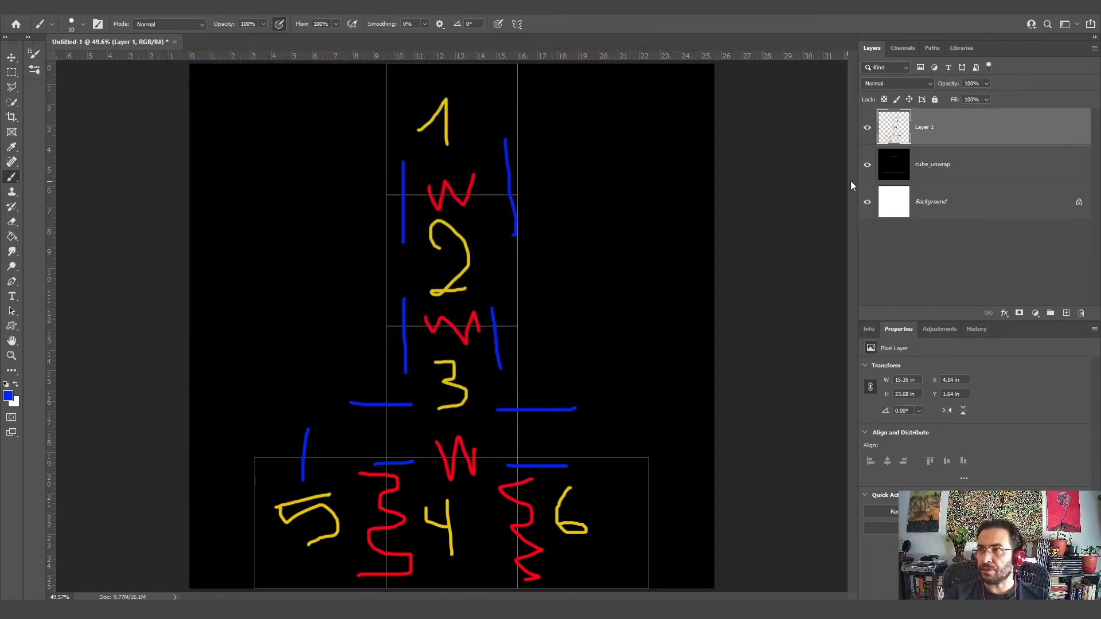
Step: Hide the cube_unwrap layer, leaving the painted marks over the white background
left_click(867, 165)
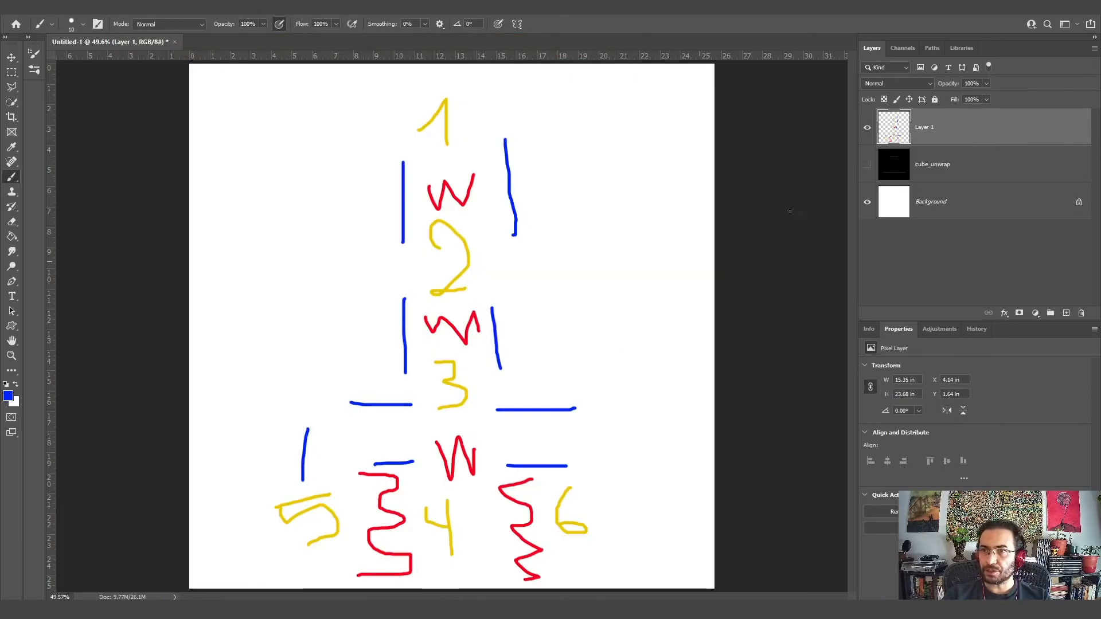
left_click(866, 167)
left_click(868, 166)
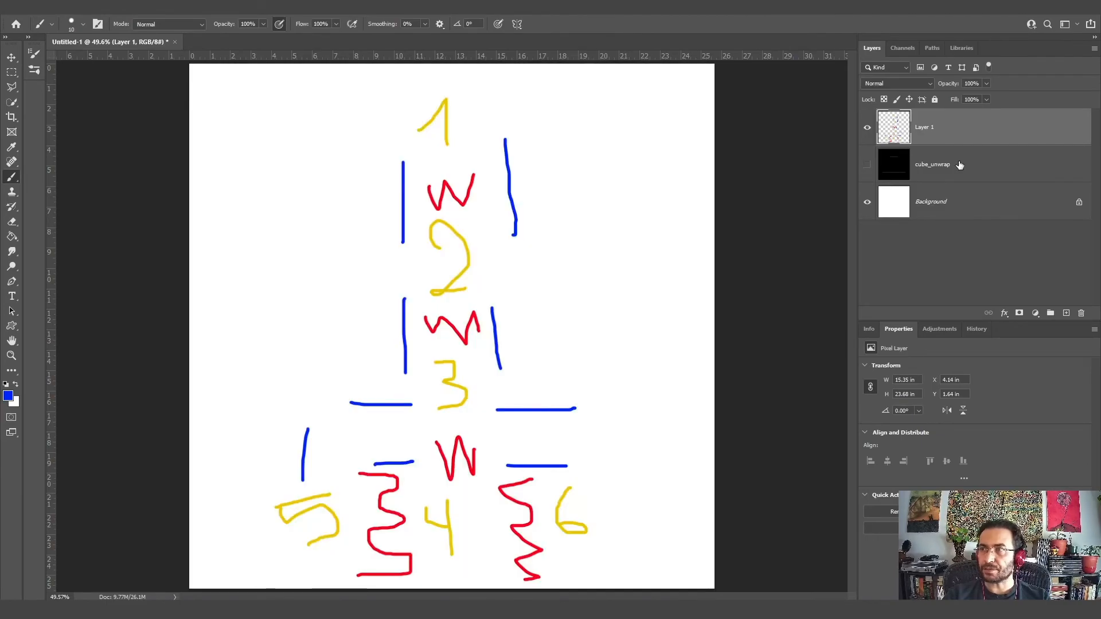
Step: Save the image as a PNG copy named cube_texture_tst in the Casbah_projection folder, accepting the PNG options
left_click(28, 13)
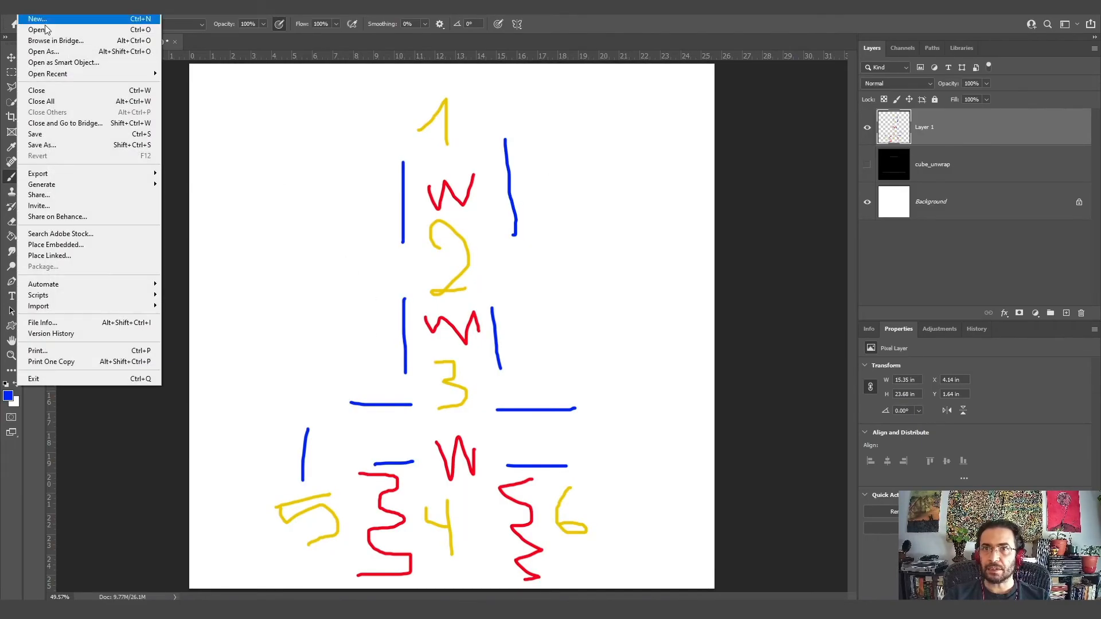
left_click(65, 144)
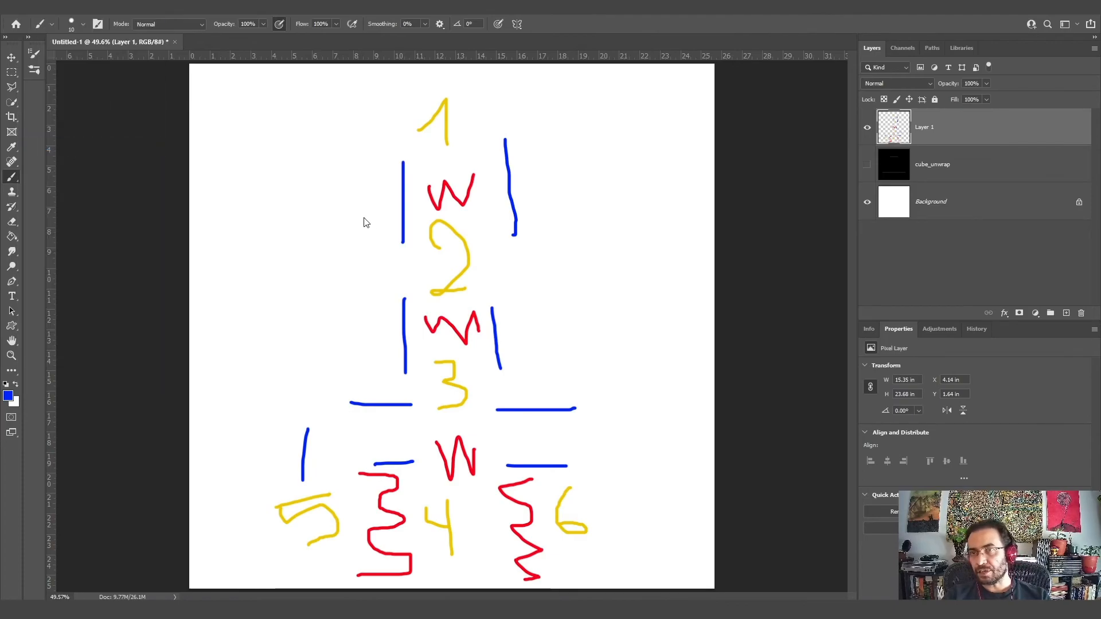
left_click(318, 300)
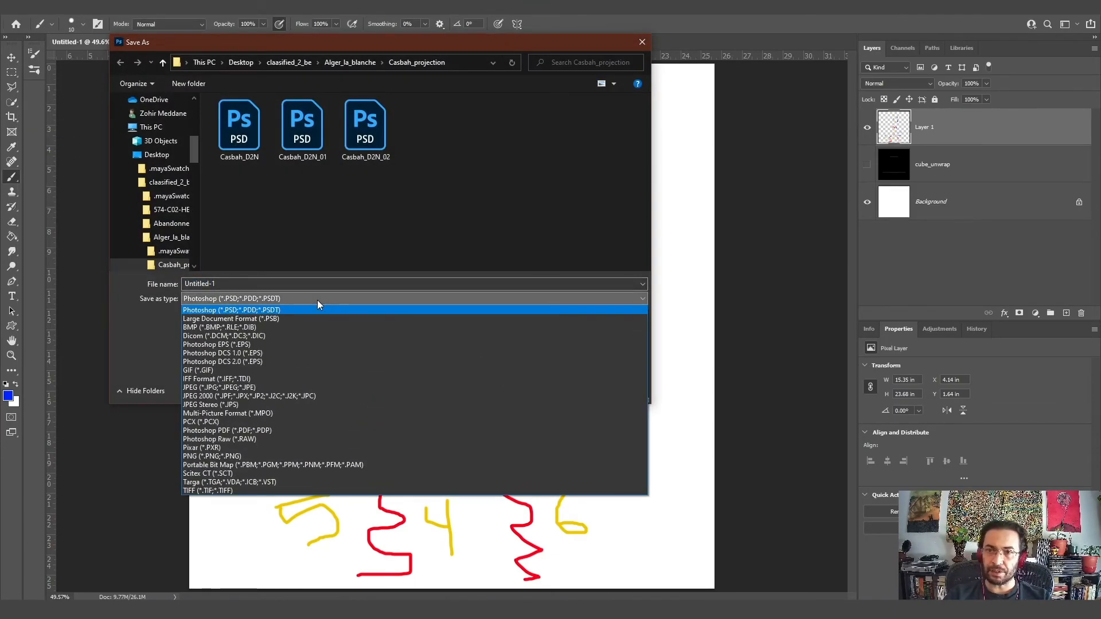
left_click(263, 456)
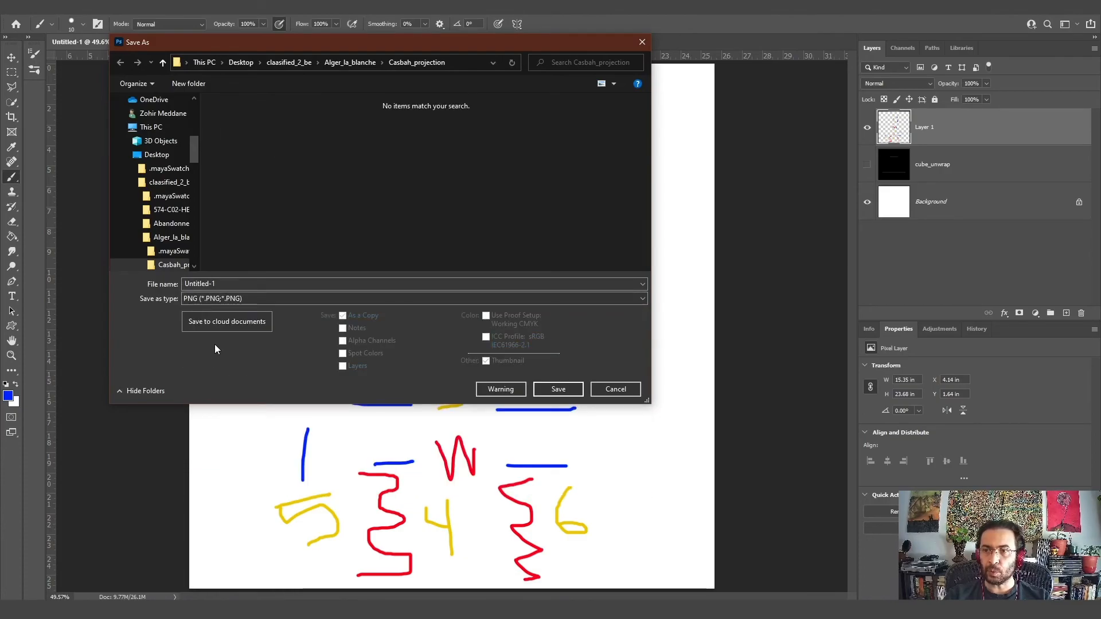
double_click(235, 284)
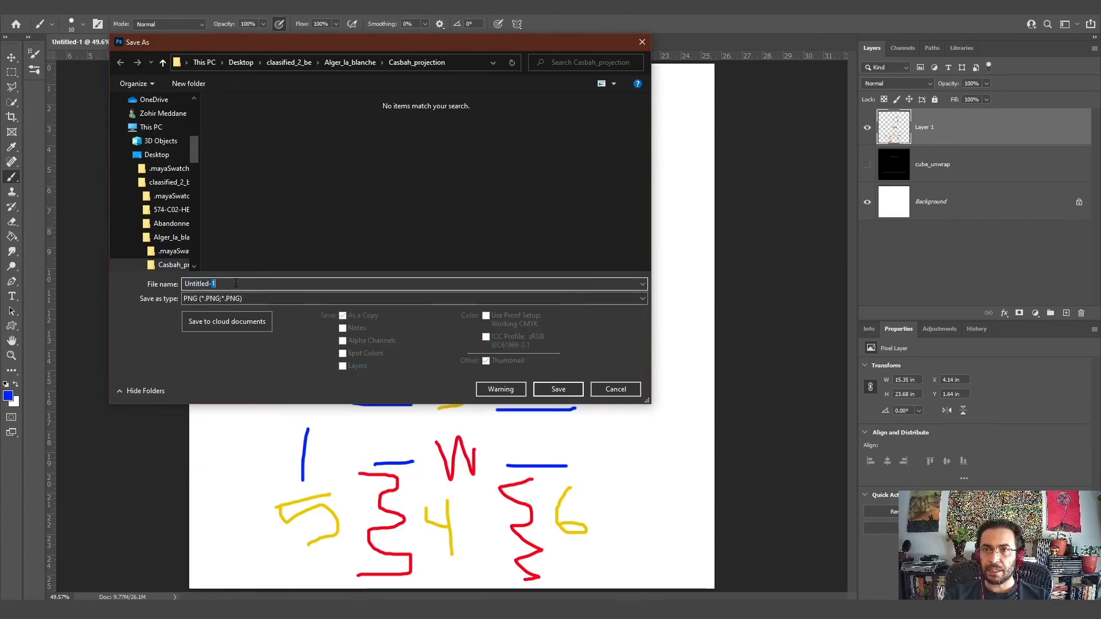
left_click(139, 261)
type("cube_texture_tst")
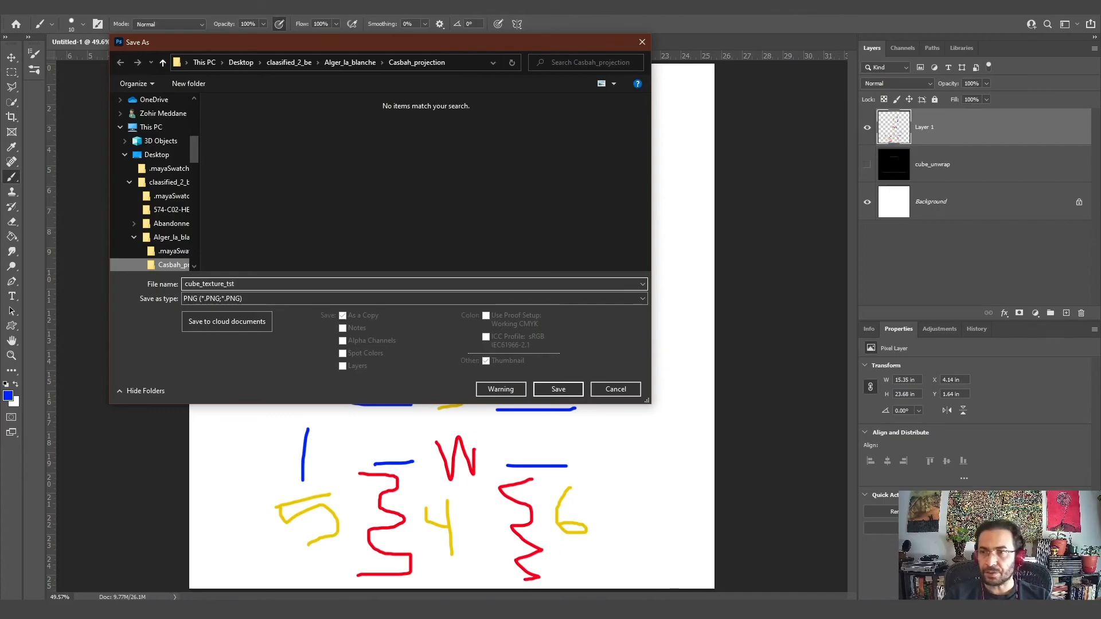
left_click(568, 394)
left_click(616, 180)
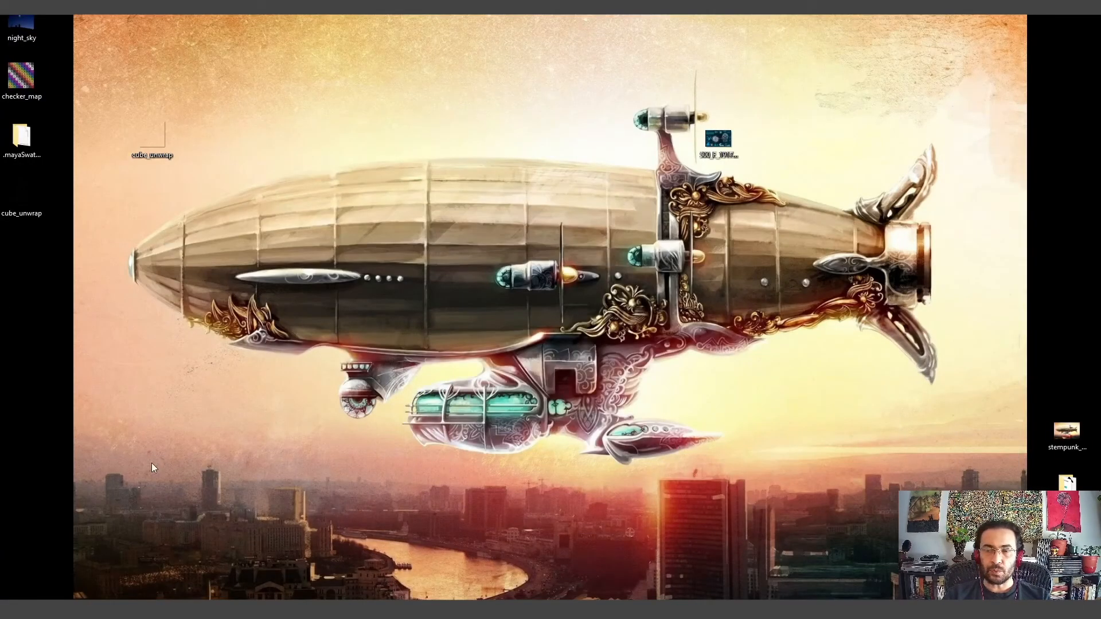
Step: Switch to the untitled Maya scene, return the cube to object mode, and deselect it
mouse_move(297, 580)
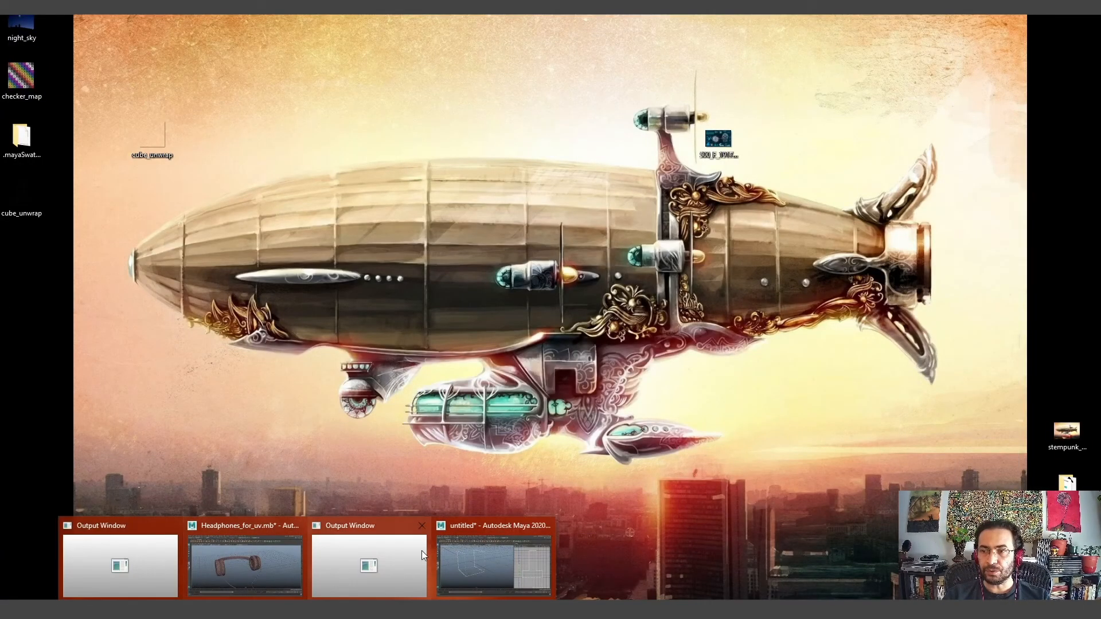
left_click(505, 551)
left_click_drag(329, 251, 621, 336, "alt")
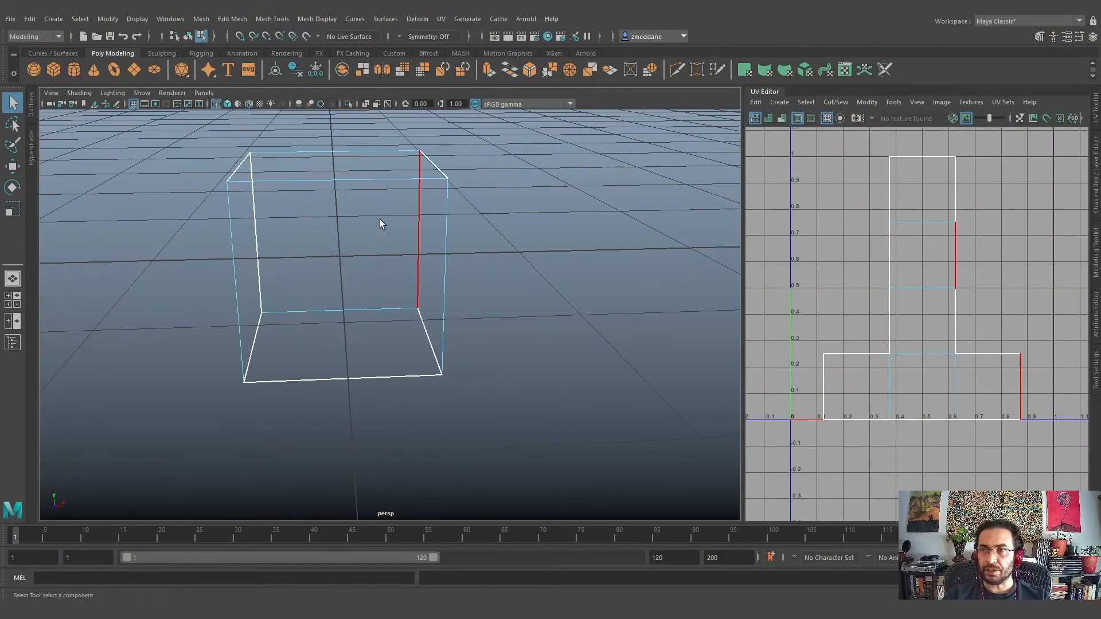
right_click_drag(434, 176, 486, 157)
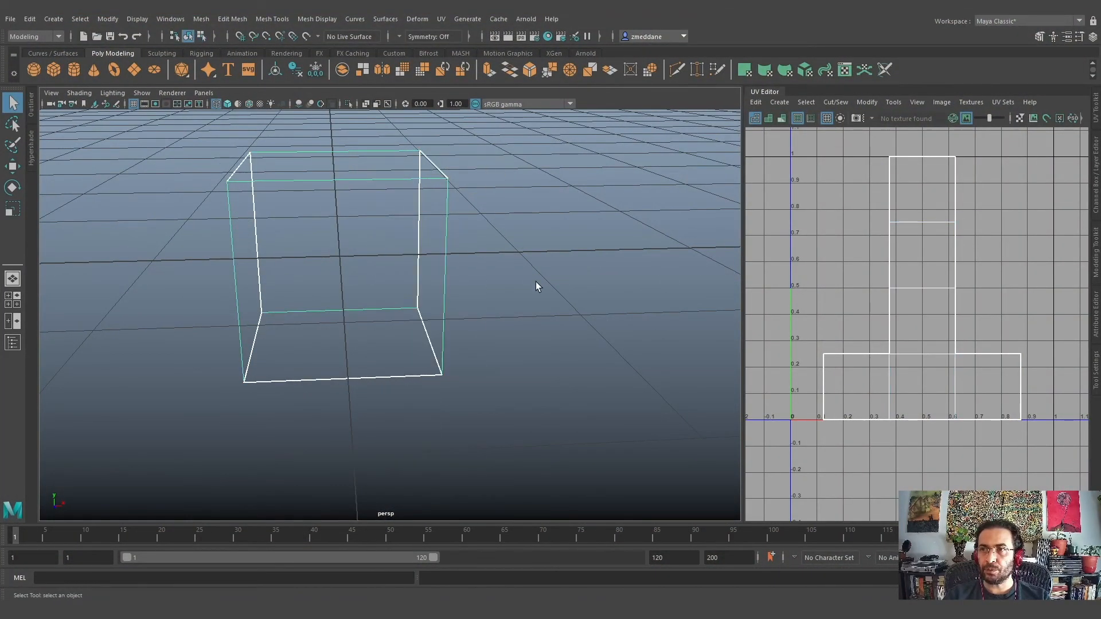
left_click(538, 285)
left_click_drag(538, 285, 545, 420, "alt")
Step: Display the cube smooth shaded with wireframe edges on top and select it
left_click(227, 104)
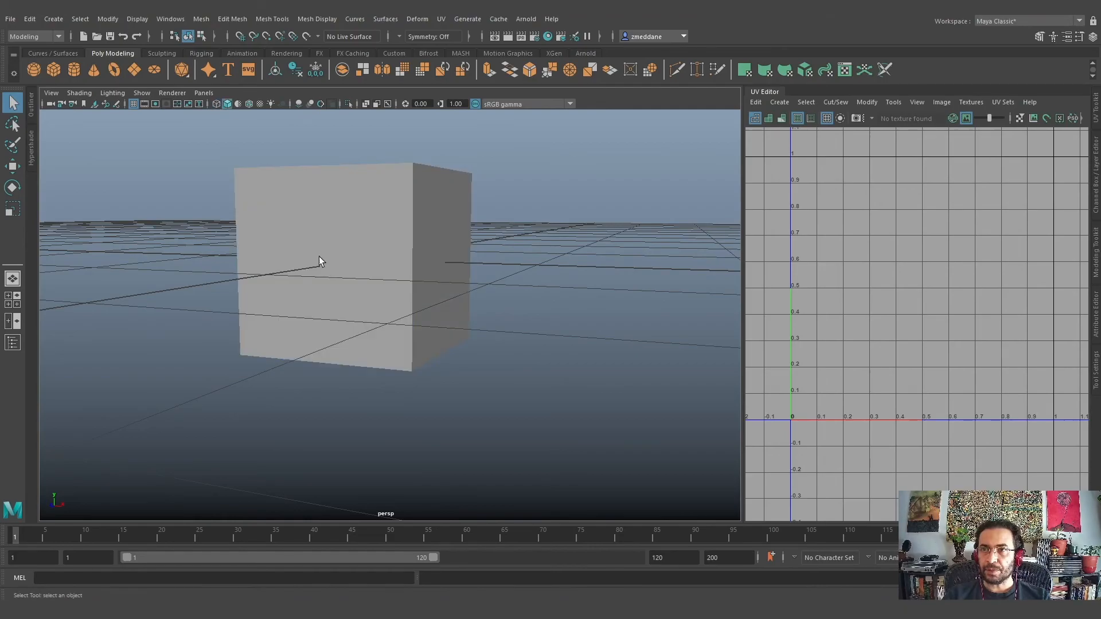
left_click_drag(287, 219, 321, 160, "alt")
left_click(249, 104)
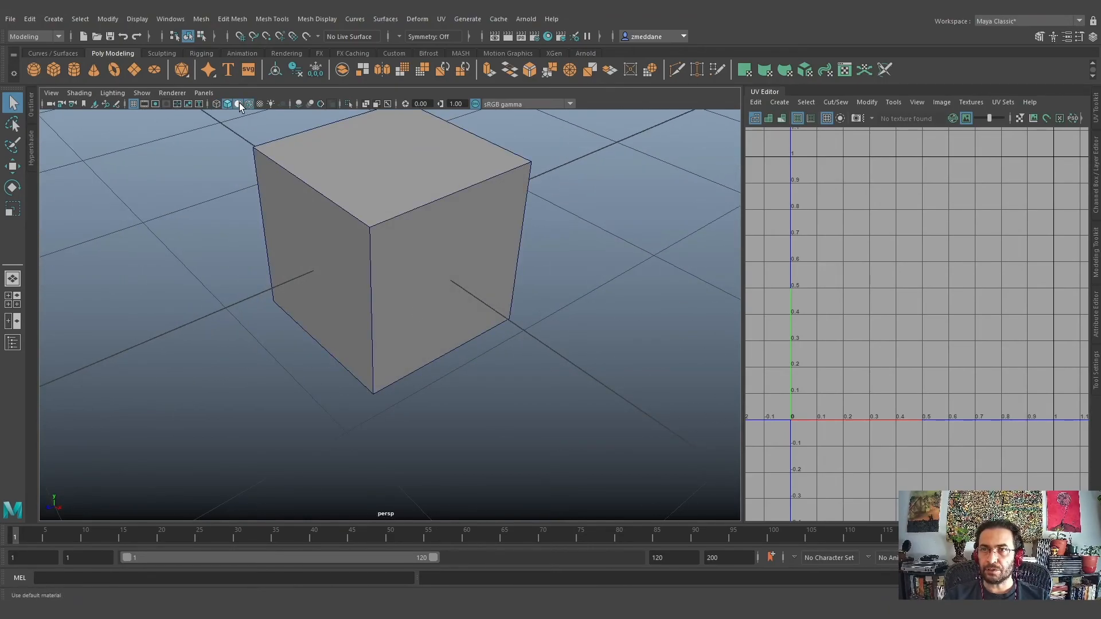
left_click_drag(356, 299, 484, 308, "alt")
left_click(433, 204)
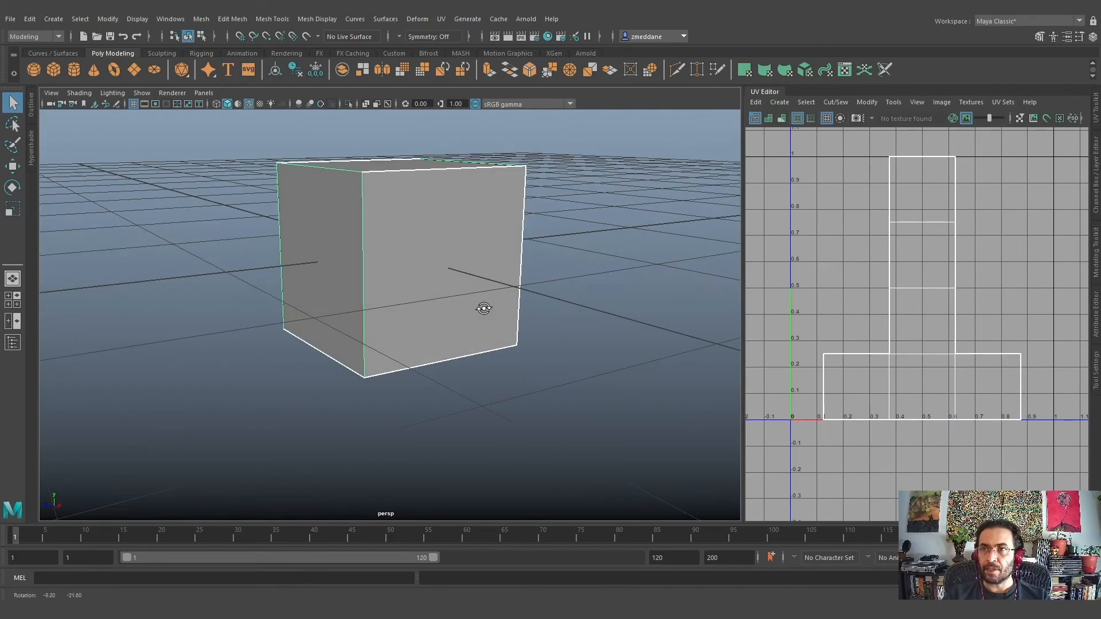
Step: Open the Hypershade, widen its node creation list, find the Lambert shader with "lamb", and create a Lambert material
left_click(548, 36)
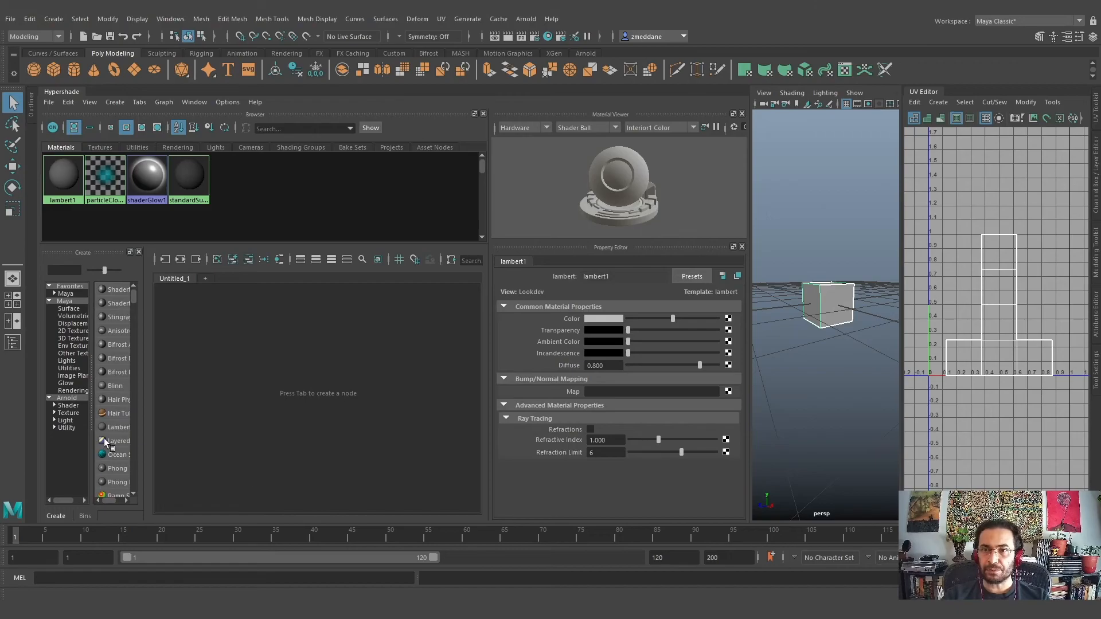
left_click_drag(143, 410, 241, 410)
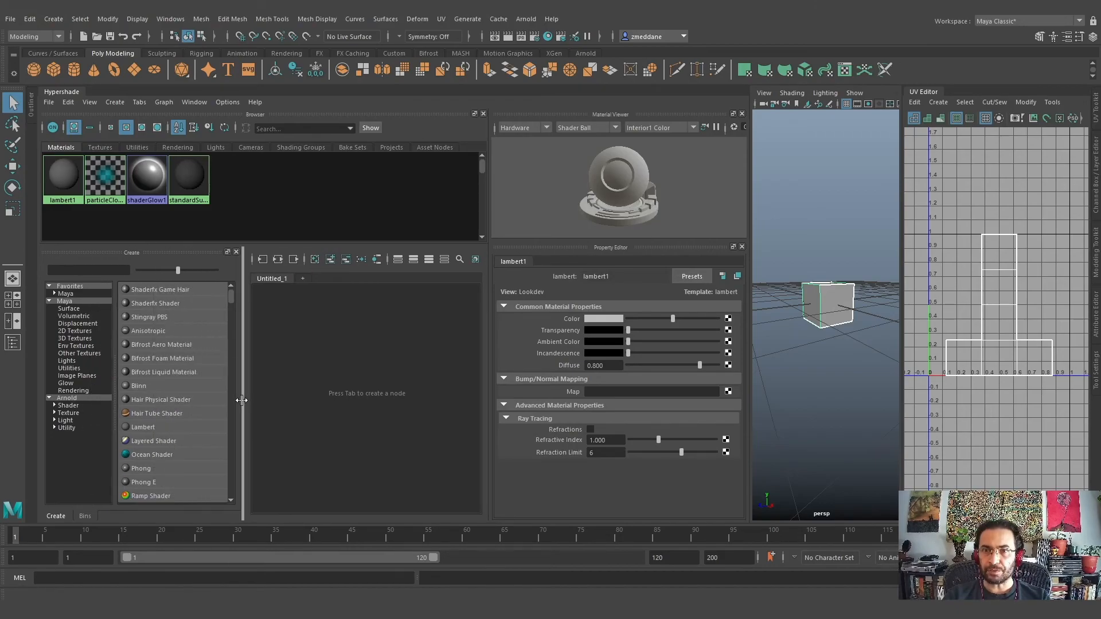
left_click(88, 270)
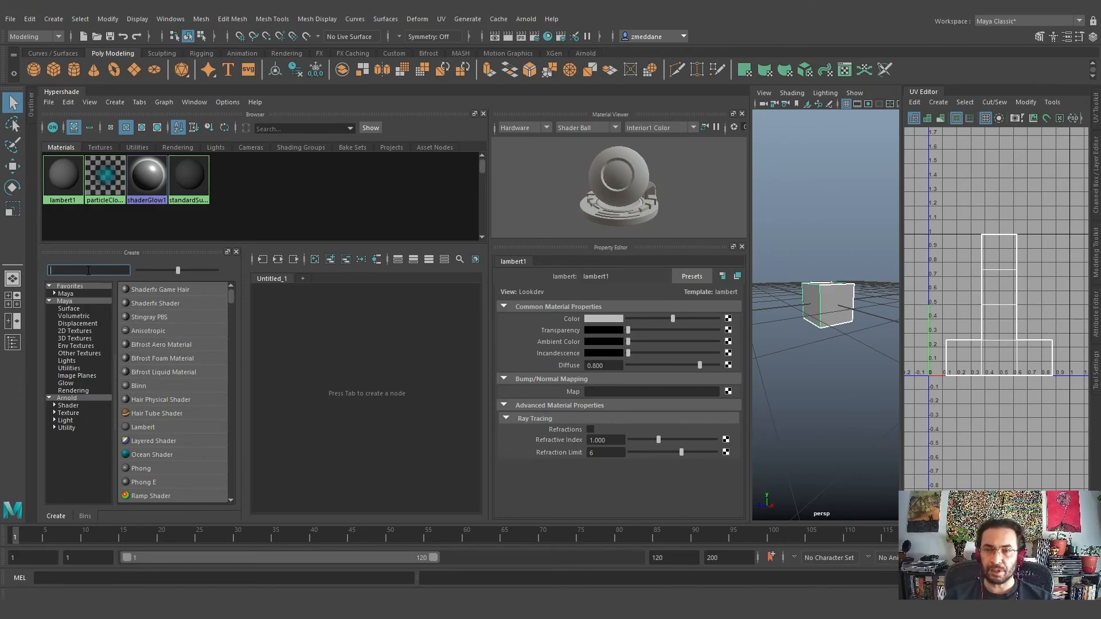
type("lamb")
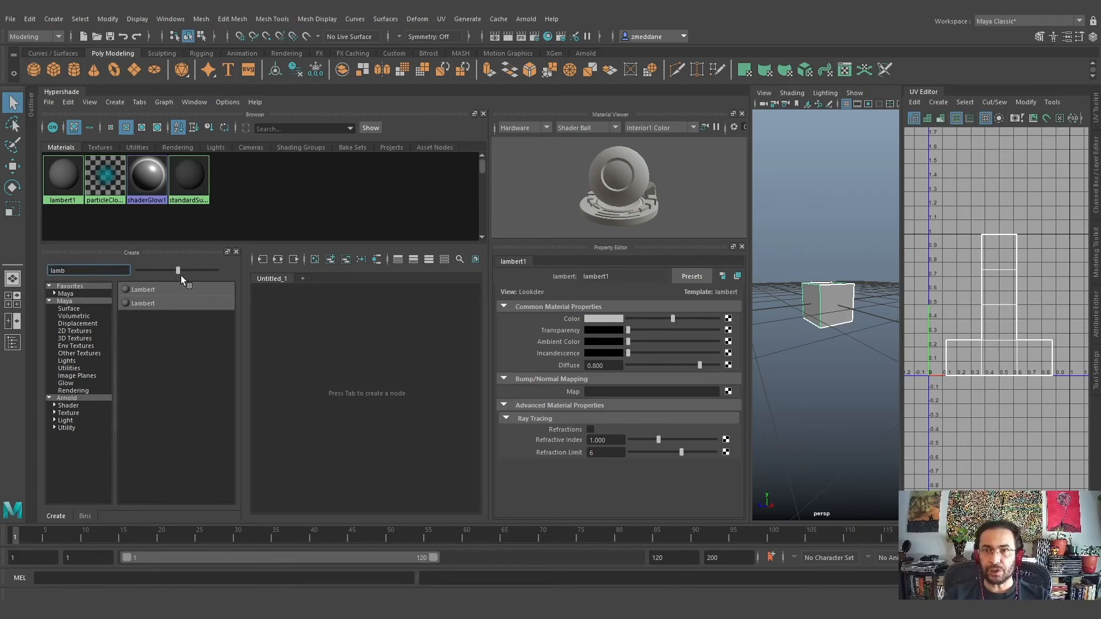
left_click(171, 289)
middle_click_drag(383, 417, 409, 415, "alt")
scroll(417, 417, "down", 1)
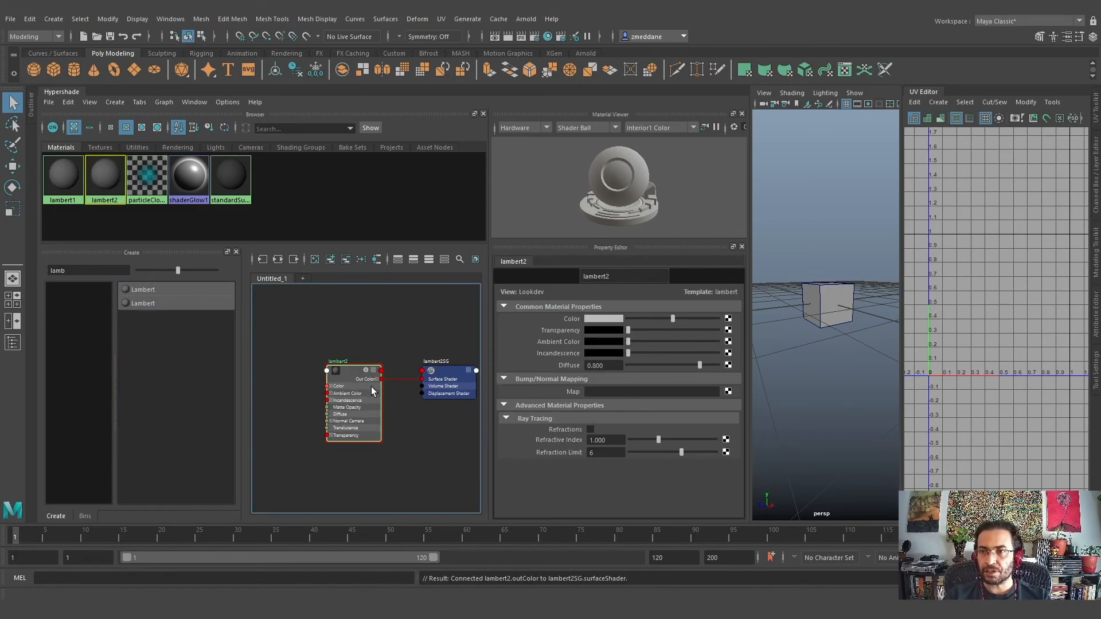
Step: Connect a File texture node to the color of the new Lambert material
left_click(612, 318)
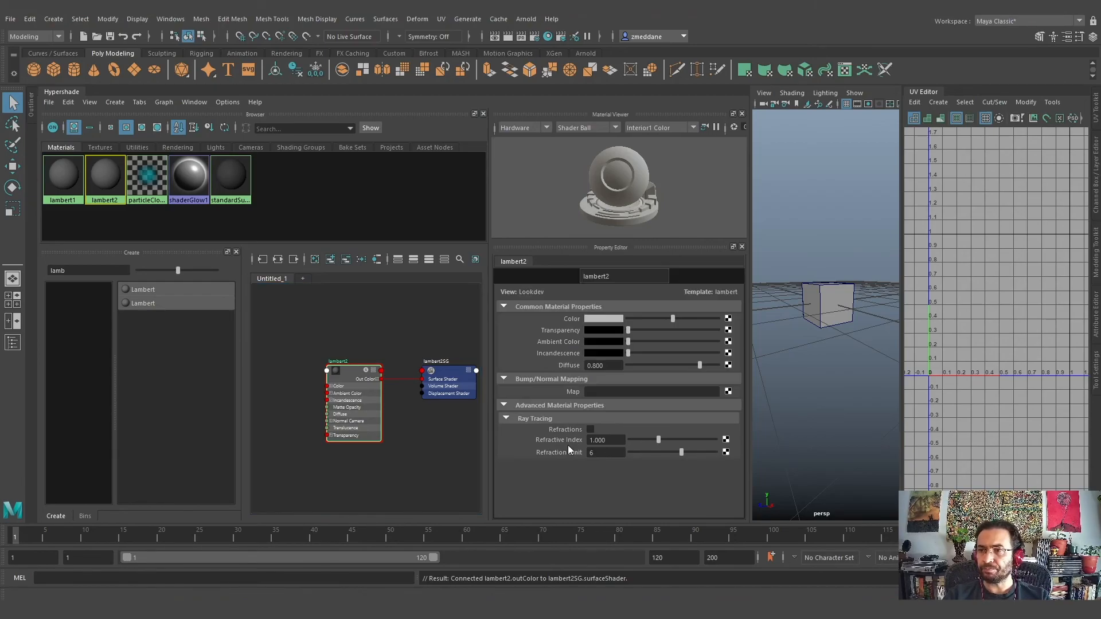
left_click(728, 319)
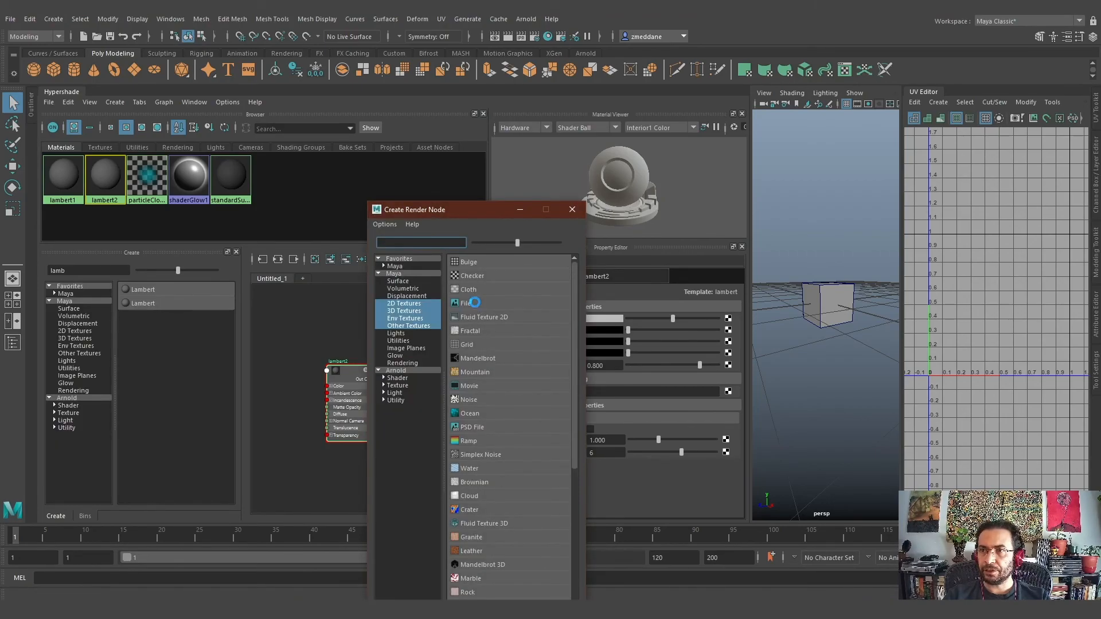
left_click(473, 304)
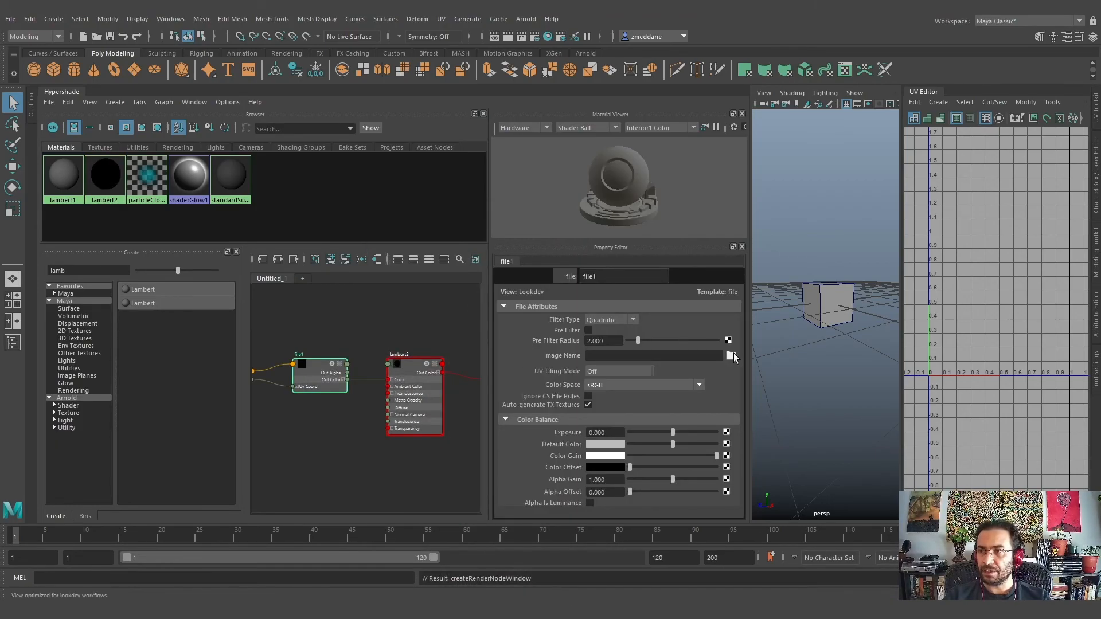
left_click(730, 355)
left_click(209, 172)
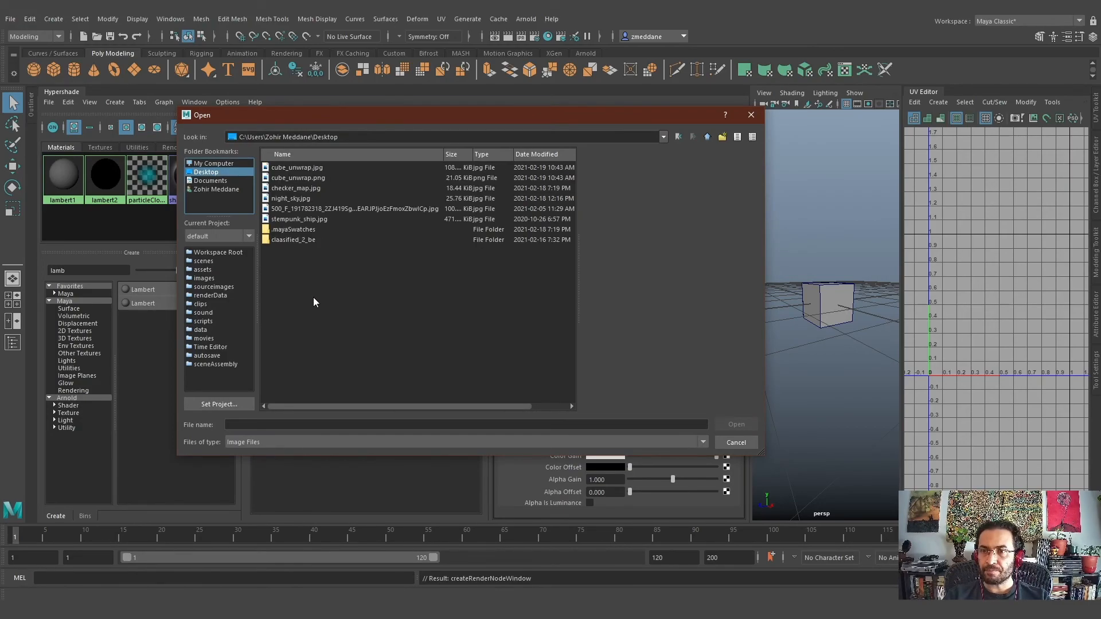
left_click(312, 167)
left_click(319, 178)
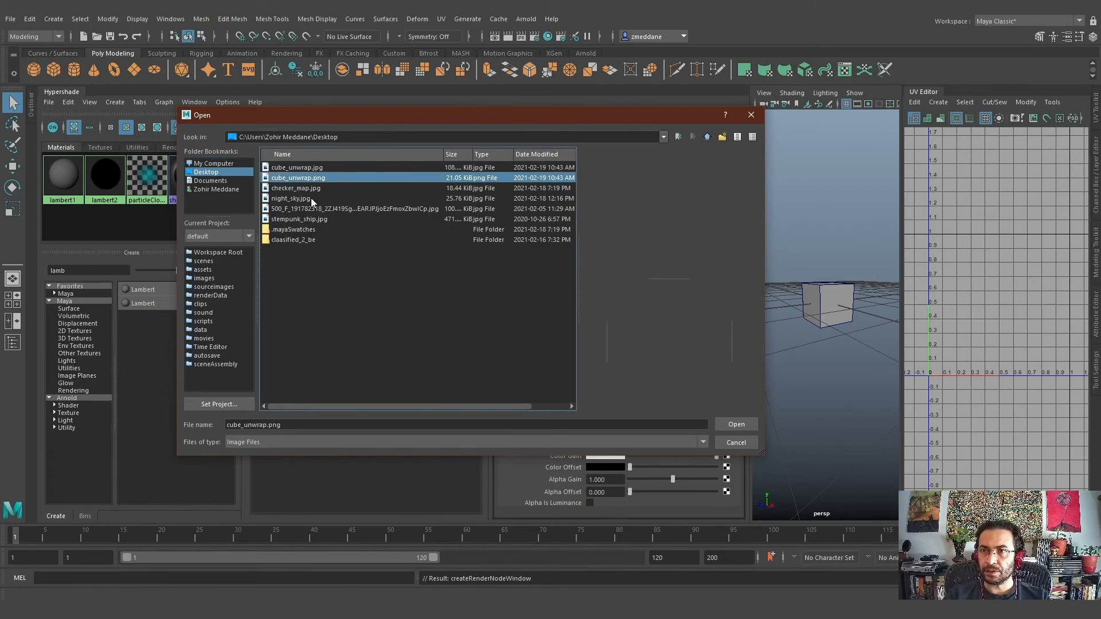
left_click(294, 166)
left_click(294, 179)
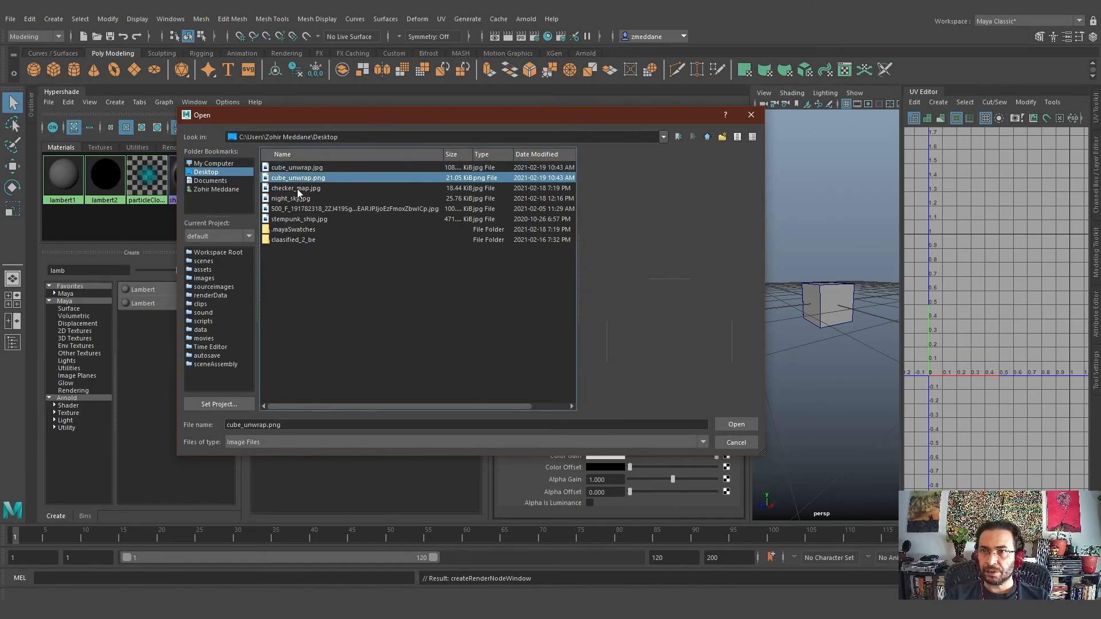
left_click(297, 188)
left_click(300, 199)
left_click(308, 239)
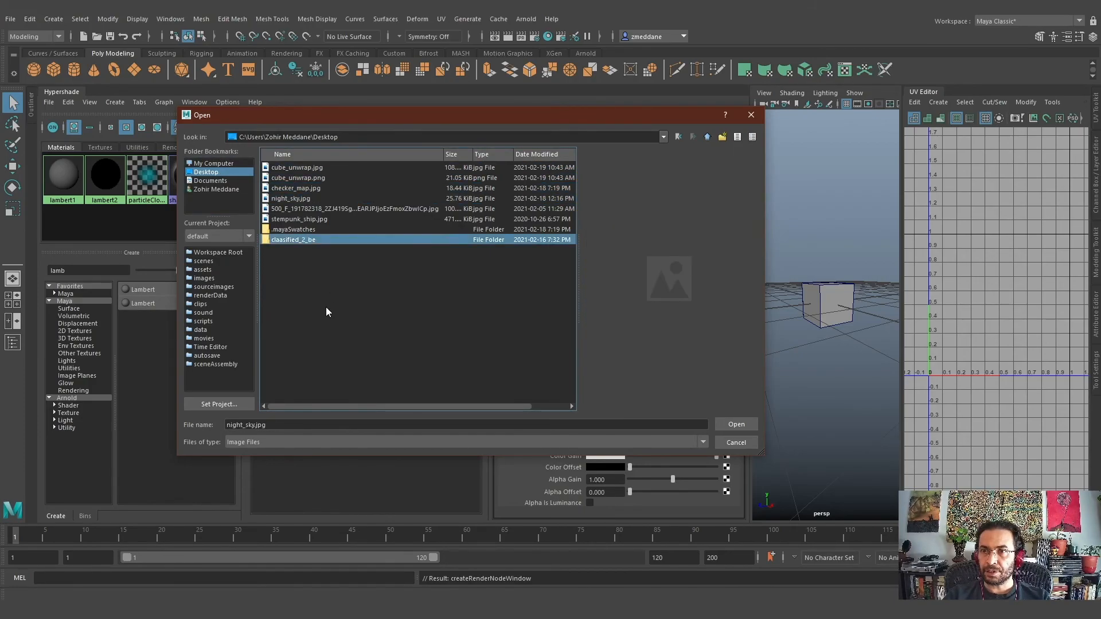
left_click(736, 443)
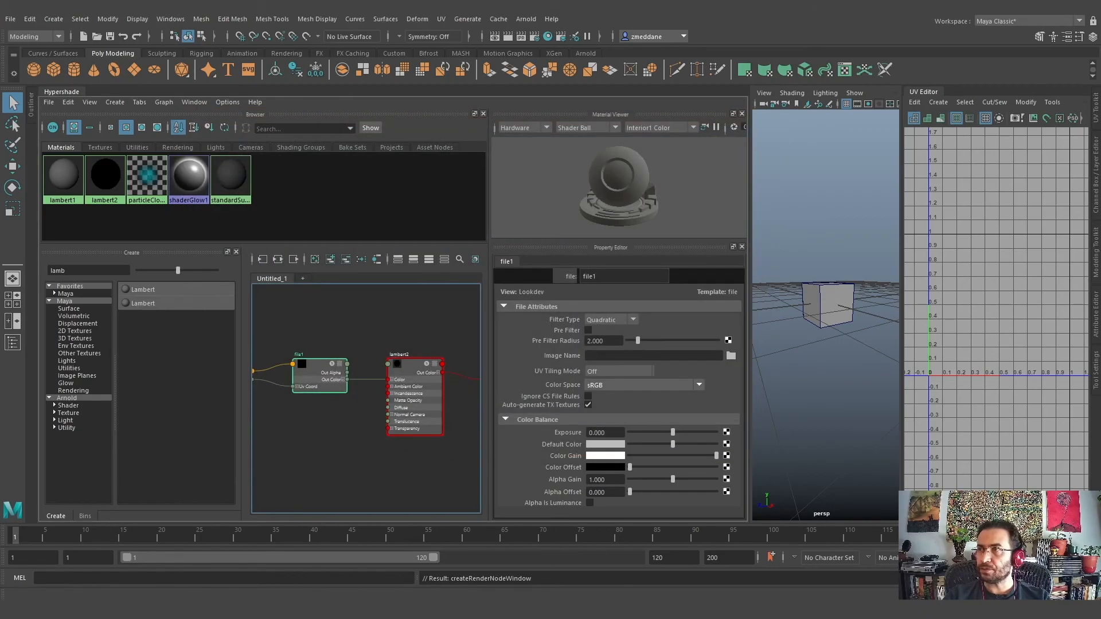
Step: Show the desktop, check the exported cube_unwrap image there, and switch to Photoshop
key("super+d")
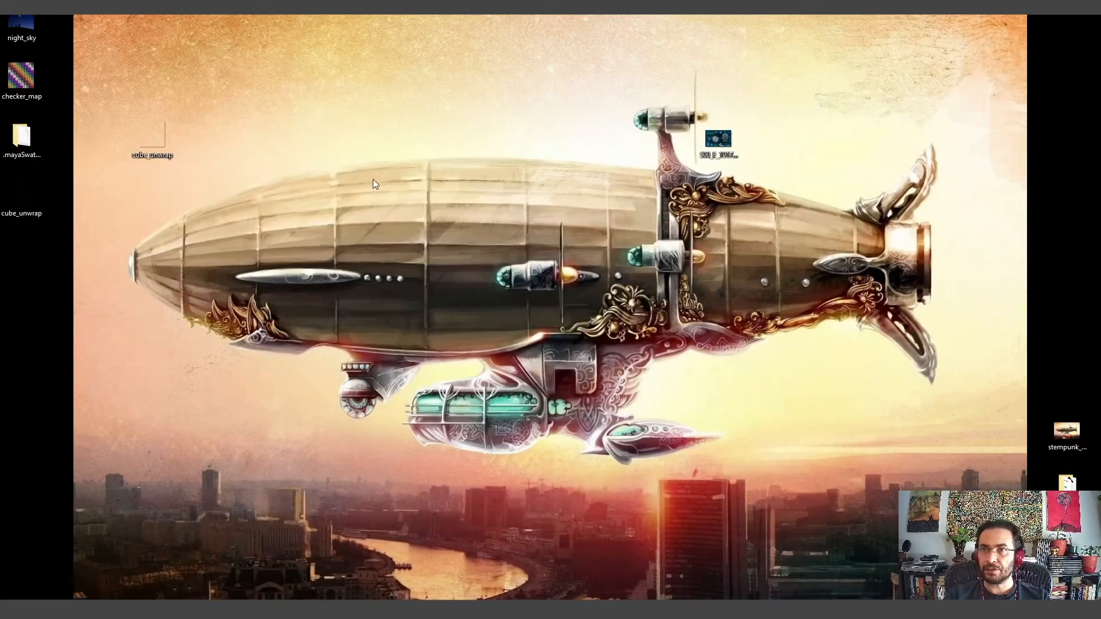
double_click(23, 196)
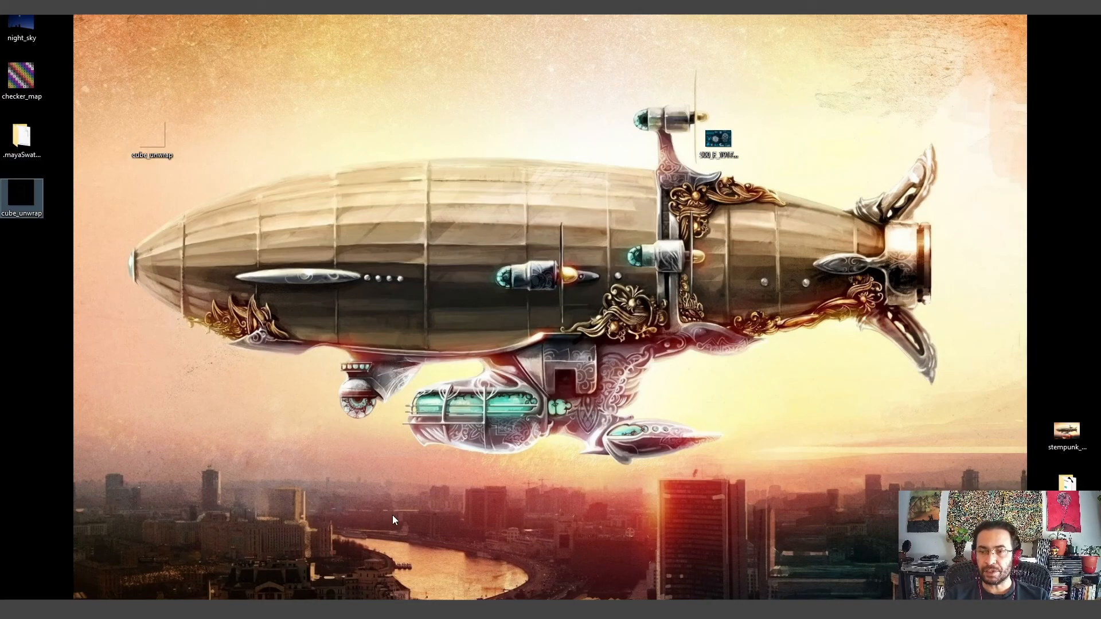
key("alt+Tab")
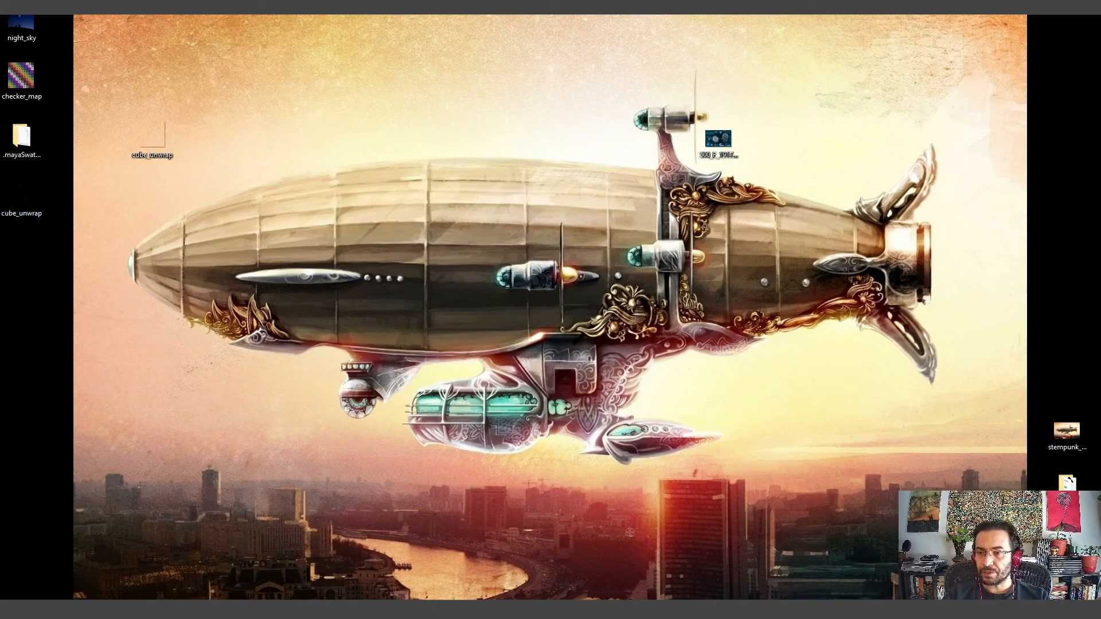
Step: Save the painted image to the Desktop as a JPEG named cube_texture, keeping the default JPEG options
left_click(24, 8)
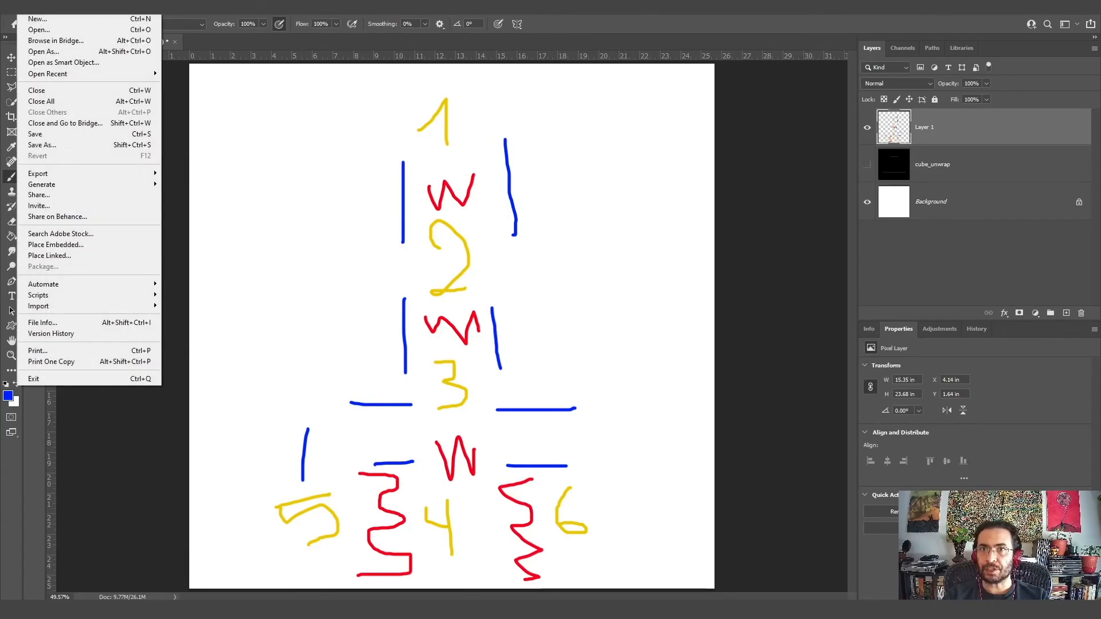
left_click(67, 144)
left_click(285, 298)
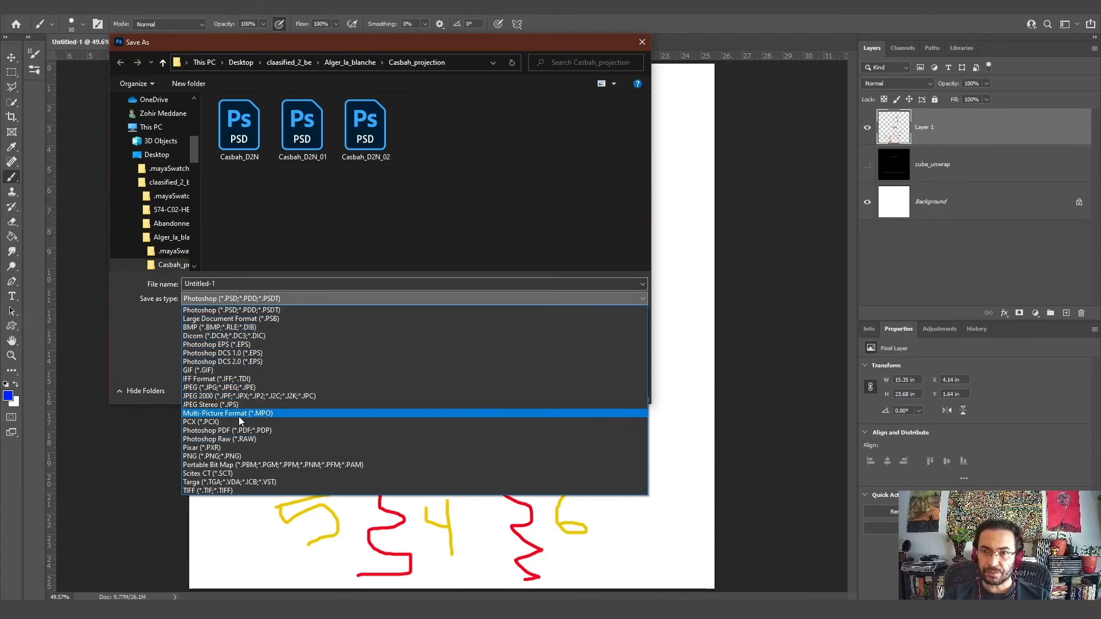
left_click(236, 388)
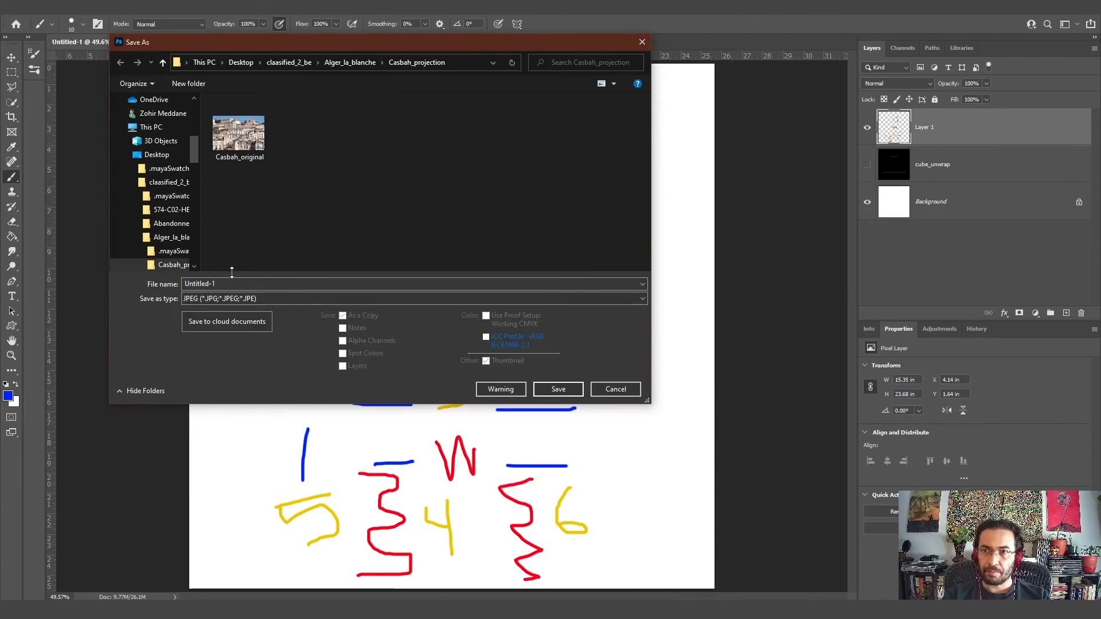
left_click_drag(193, 150, 194, 99)
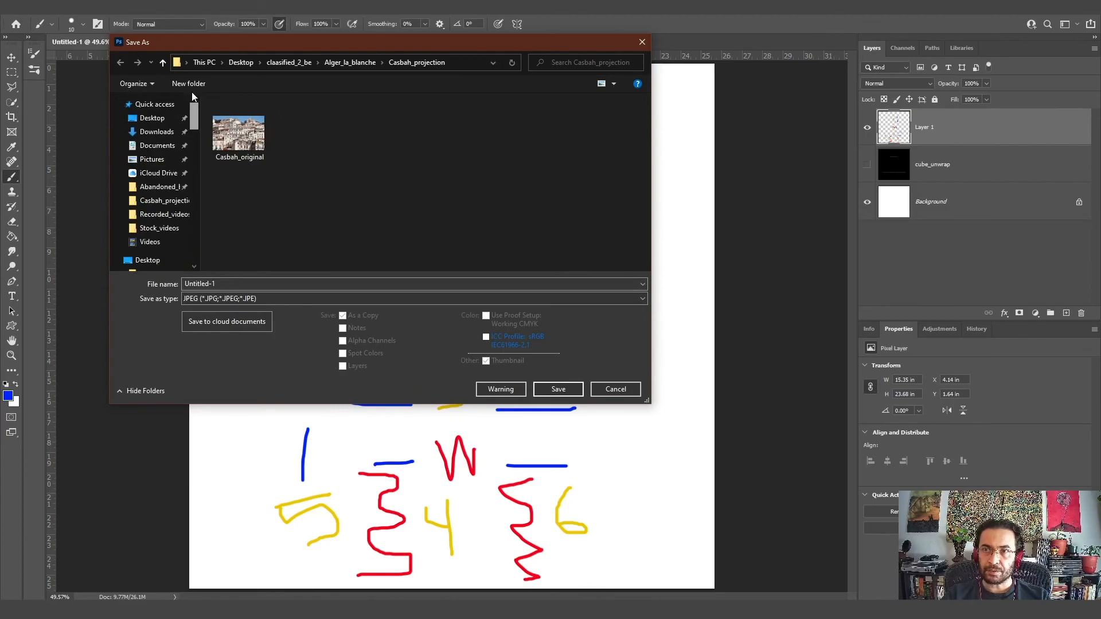
left_click(164, 120)
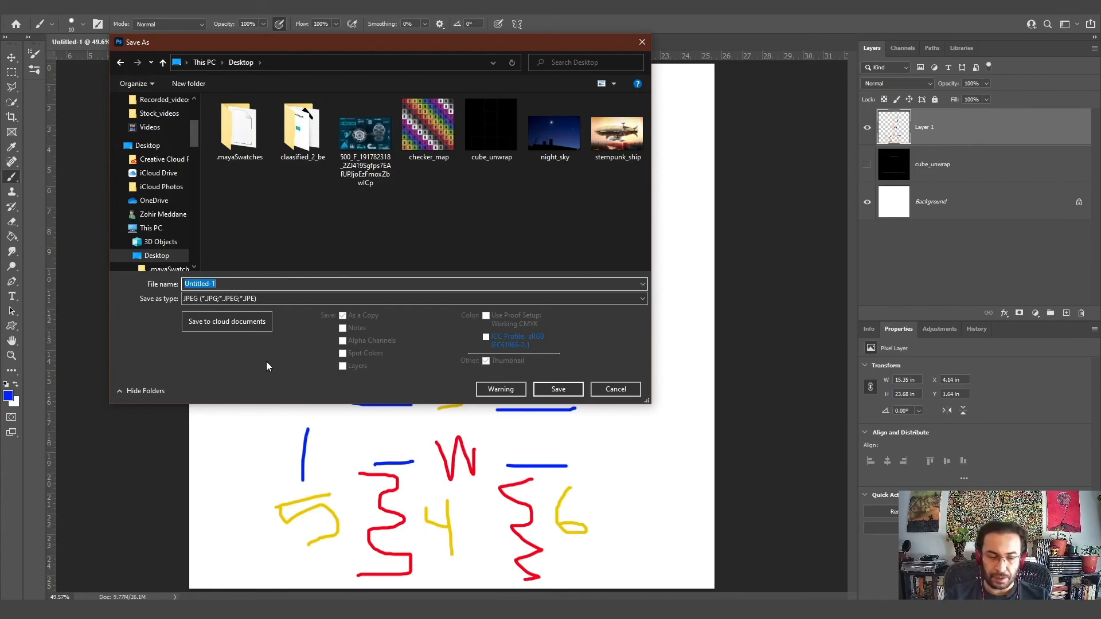
type("cube_")
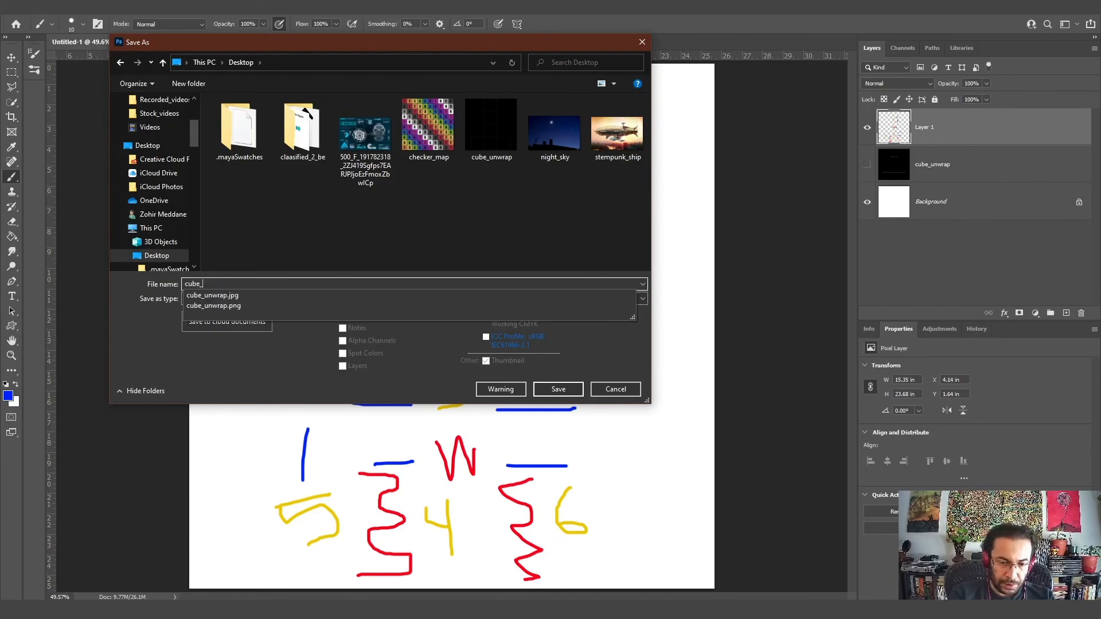
type("texture")
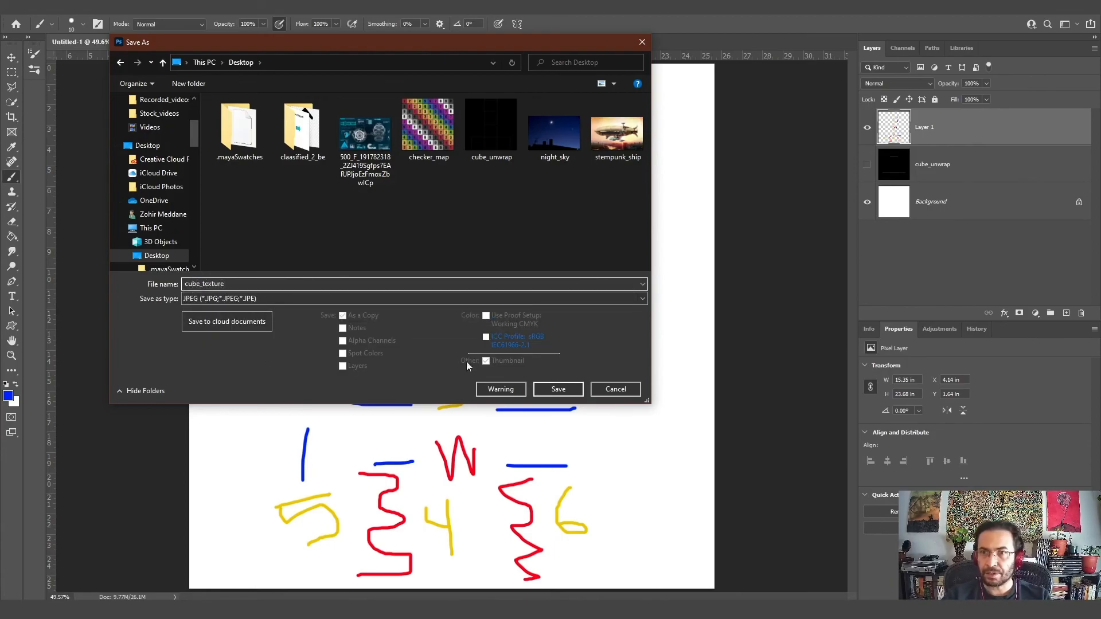
left_click(558, 389)
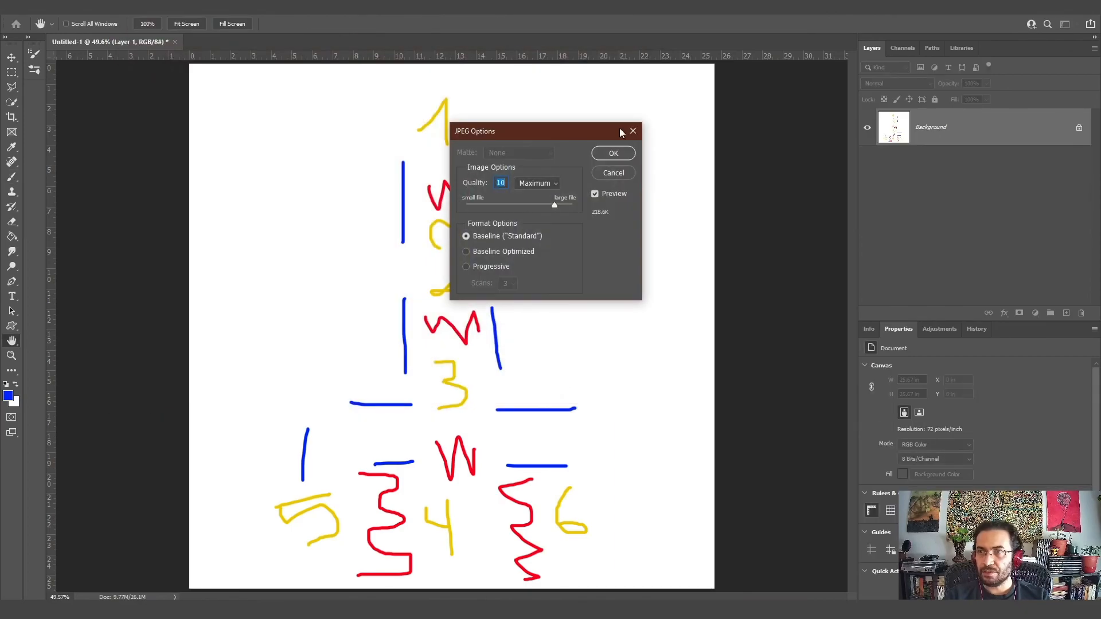
left_click(611, 151)
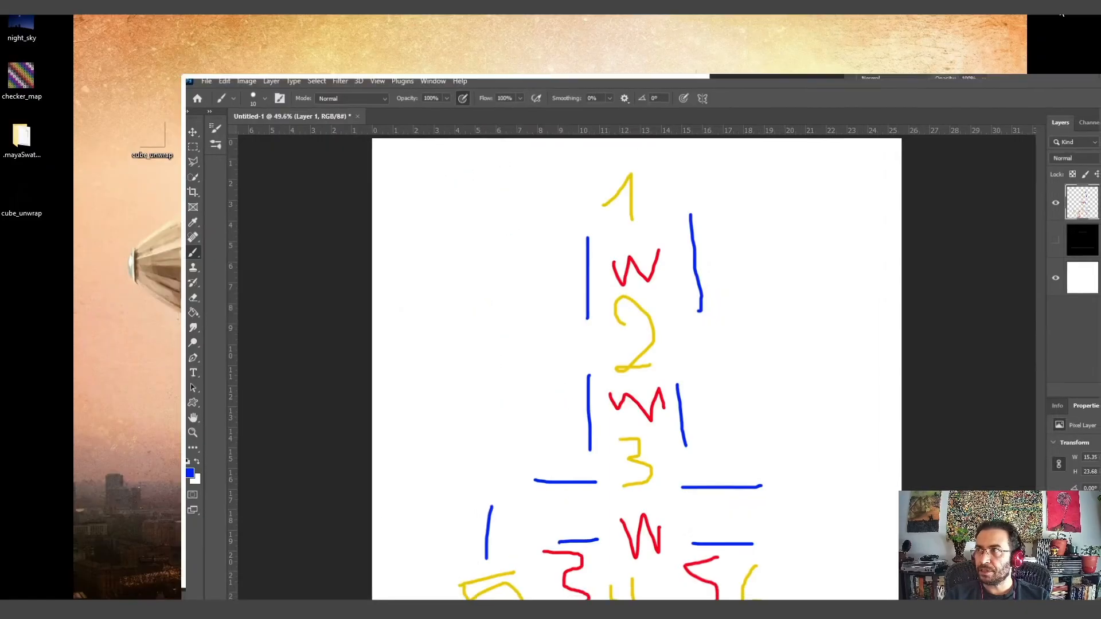
Step: Switch to the untitled Maya scene and load cube_texture.jpg from the Desktop as the File texture node's image
mouse_move(310, 609)
left_click(451, 559)
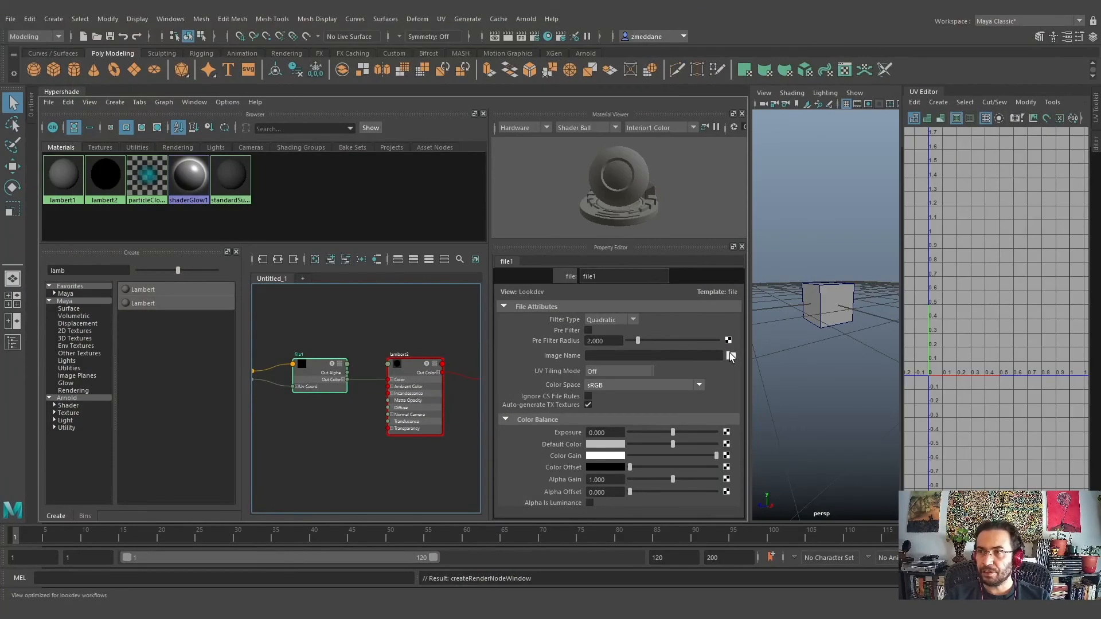
left_click(731, 356)
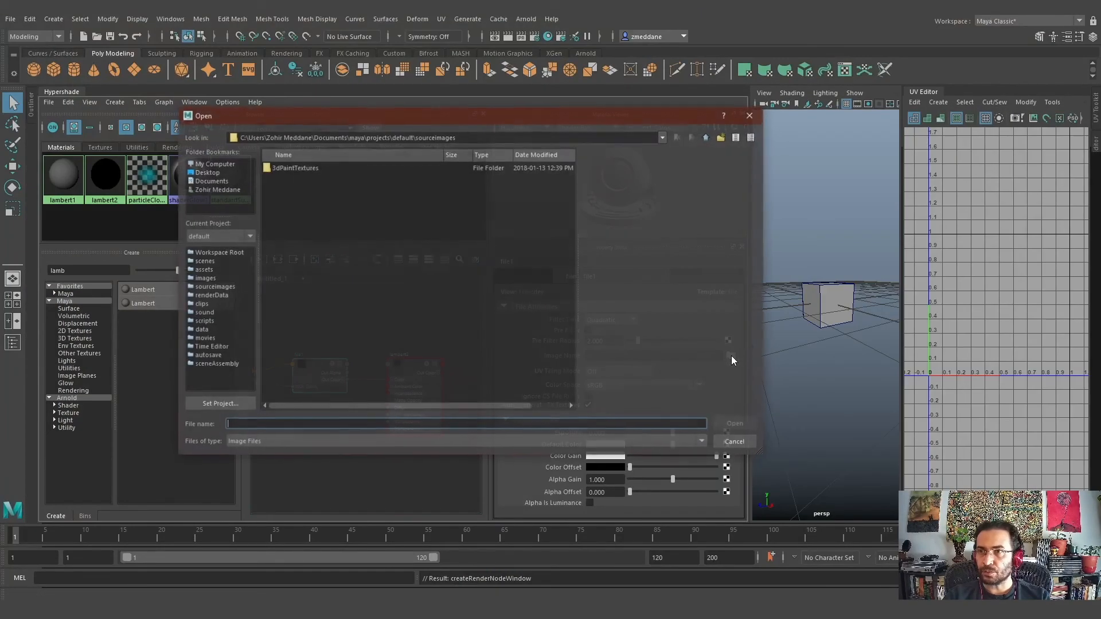
left_click(203, 172)
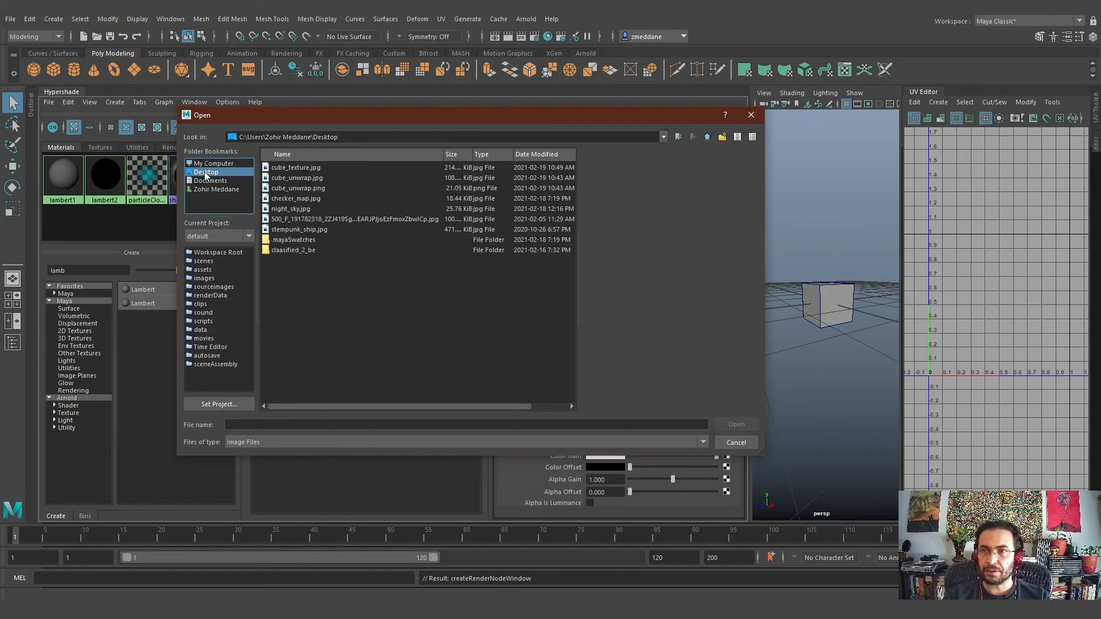
left_click(315, 167)
left_click(734, 423)
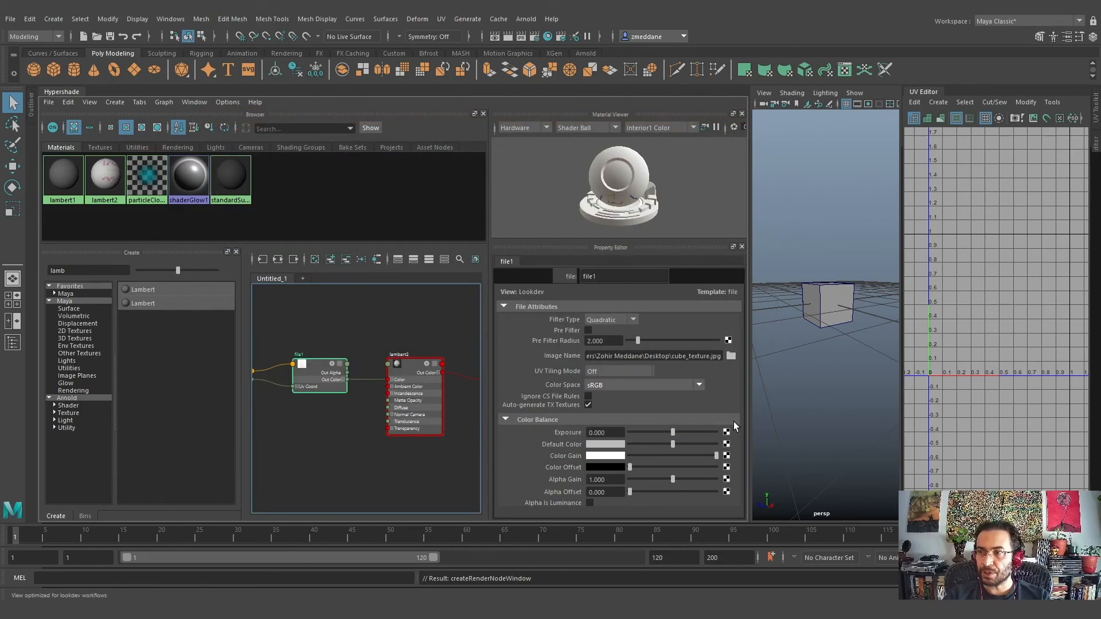
Step: Select the cube and assign the lambert2 material to it from the Hypershade graph
left_click(827, 304)
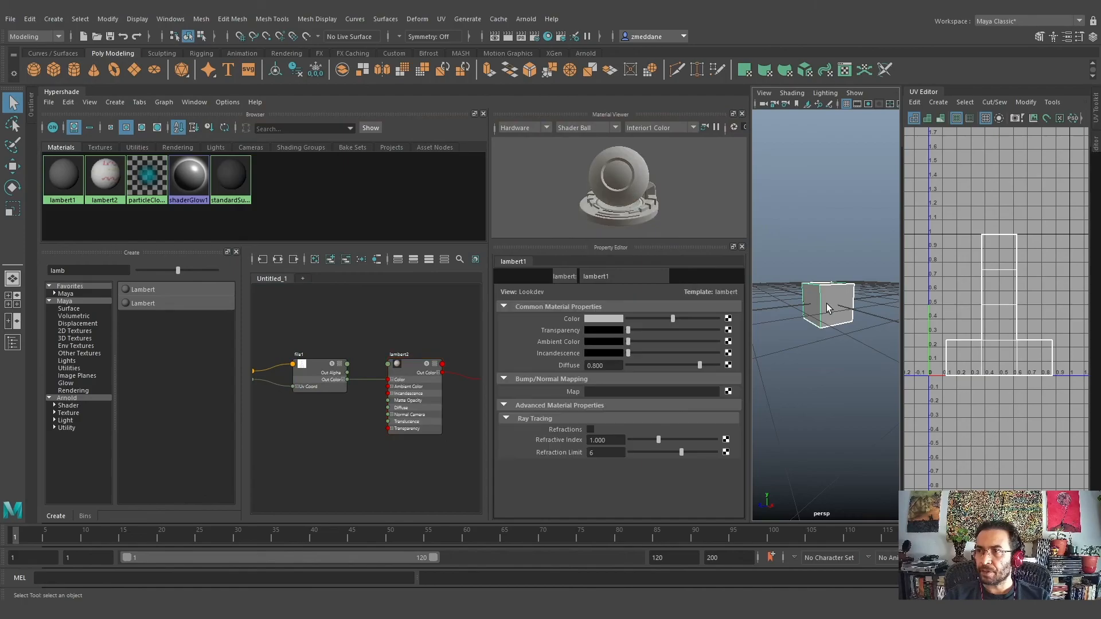
scroll(308, 403, "up", 3)
middle_click_drag(416, 418, 270, 454, "alt")
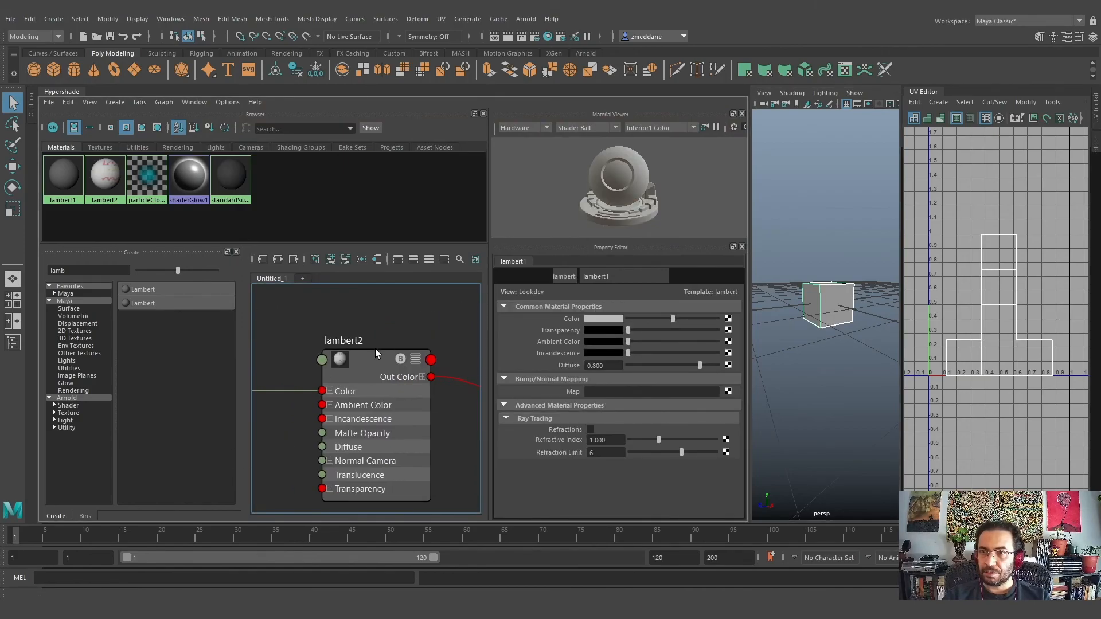
right_click(363, 355)
left_click(361, 325)
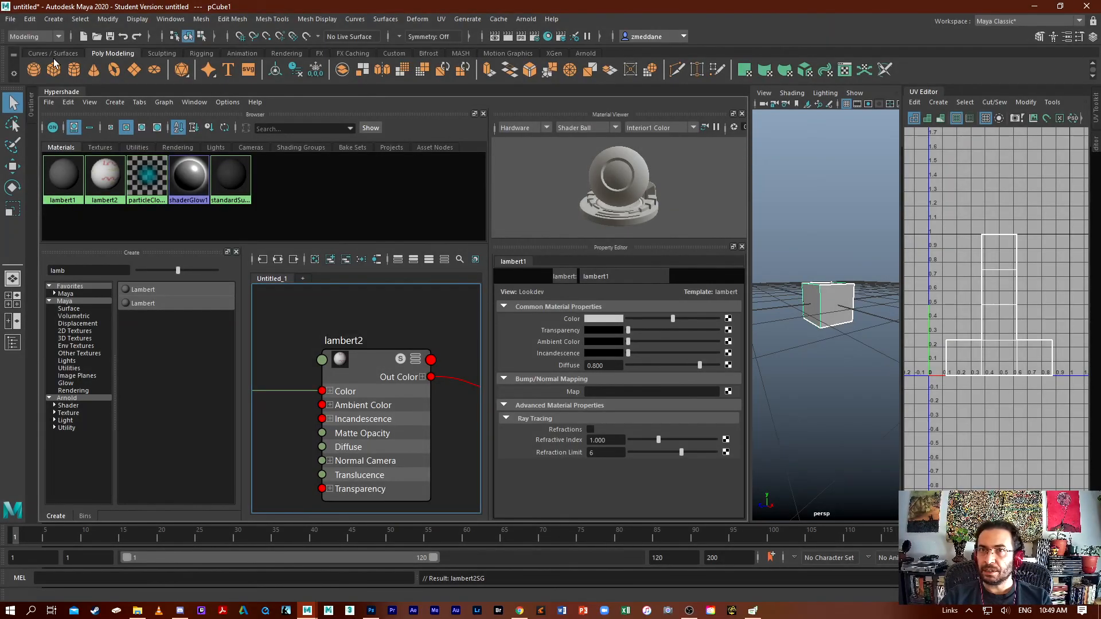
Step: Collapse the Hypershade and UV Editor, and turn on textured display in the perspective view
left_click(67, 92)
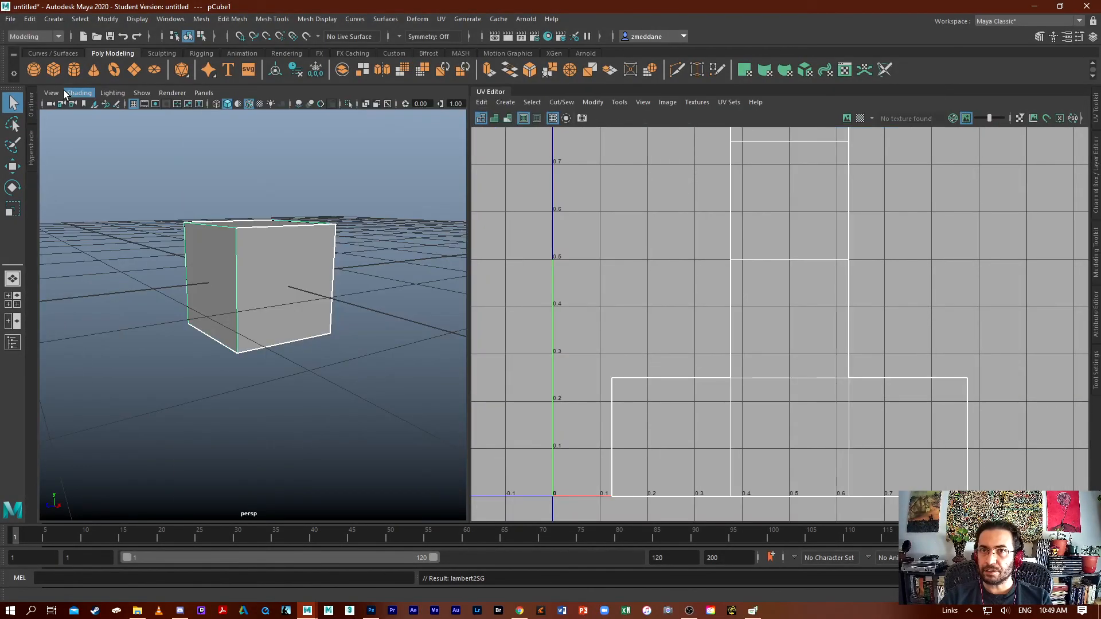
left_click(477, 92)
left_click(259, 104)
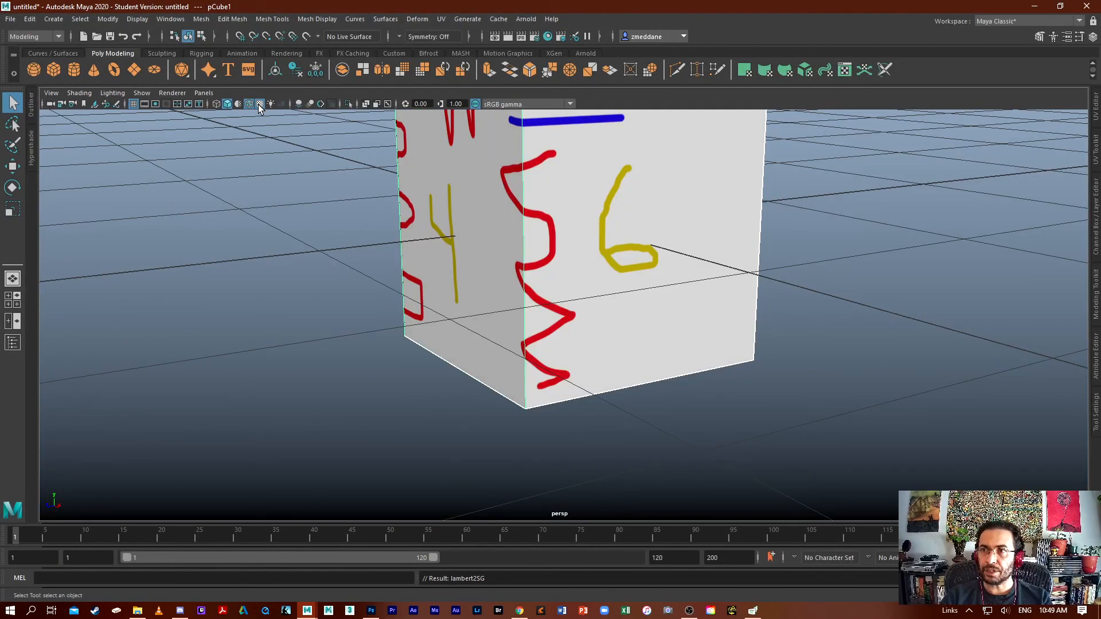
Step: Examine the painted numbers and edge marks on the textured cube's faces, and deselect the cube
left_click_drag(582, 416, 531, 406, "alt")
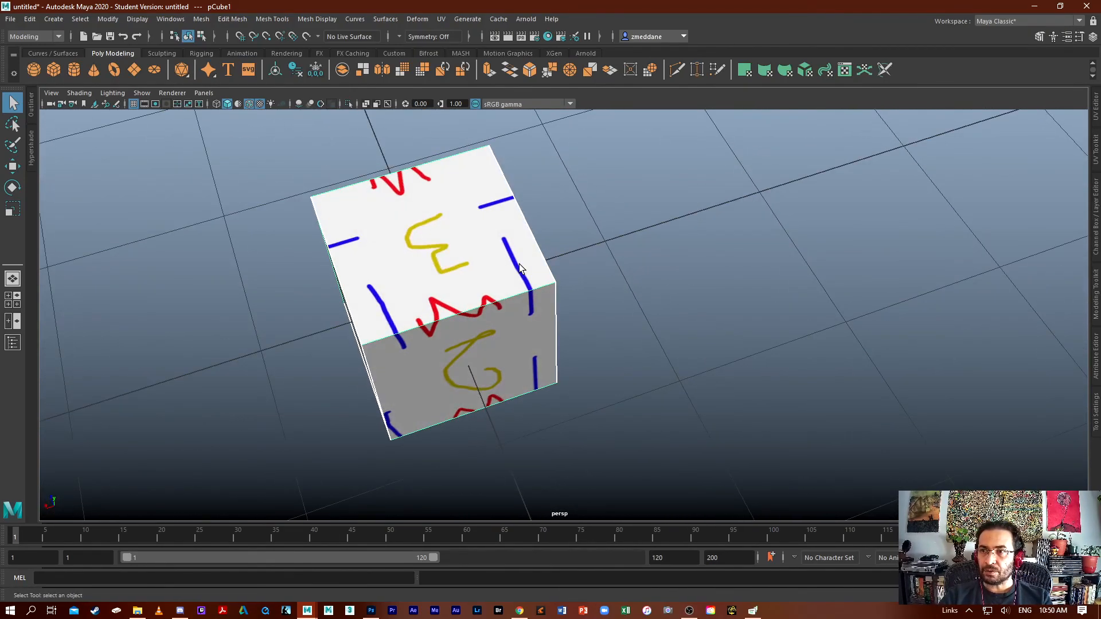
left_click(700, 290)
left_click_drag(589, 361, 483, 155, "alt")
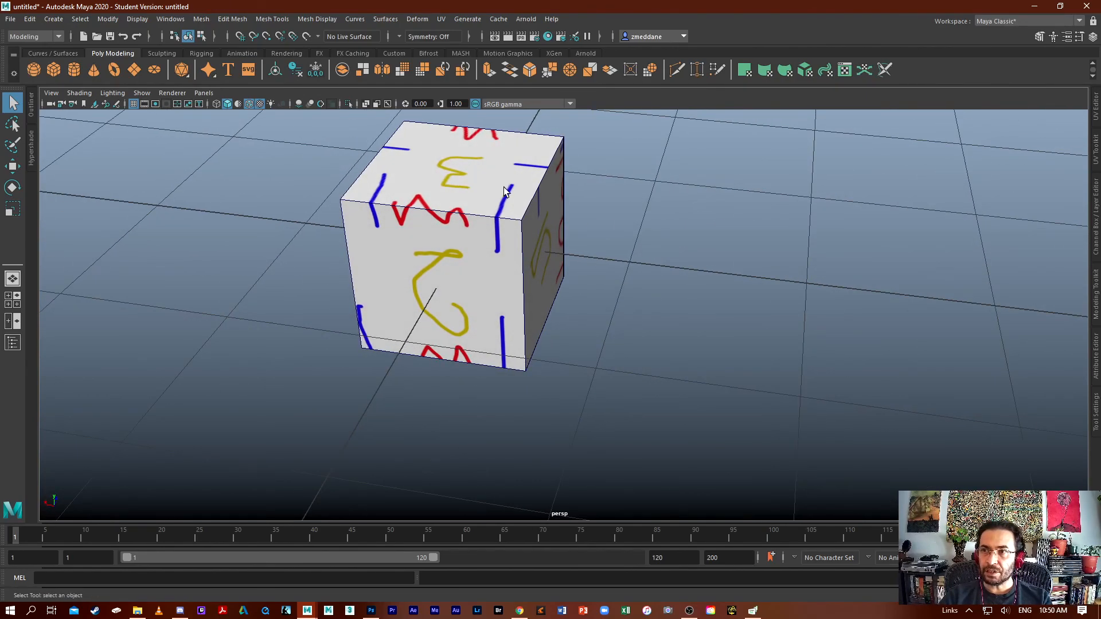
Step: Switch to Photoshop, maximize its window, and make the cube_unwrap layer visible beneath the painted marks
key("alt+Tab")
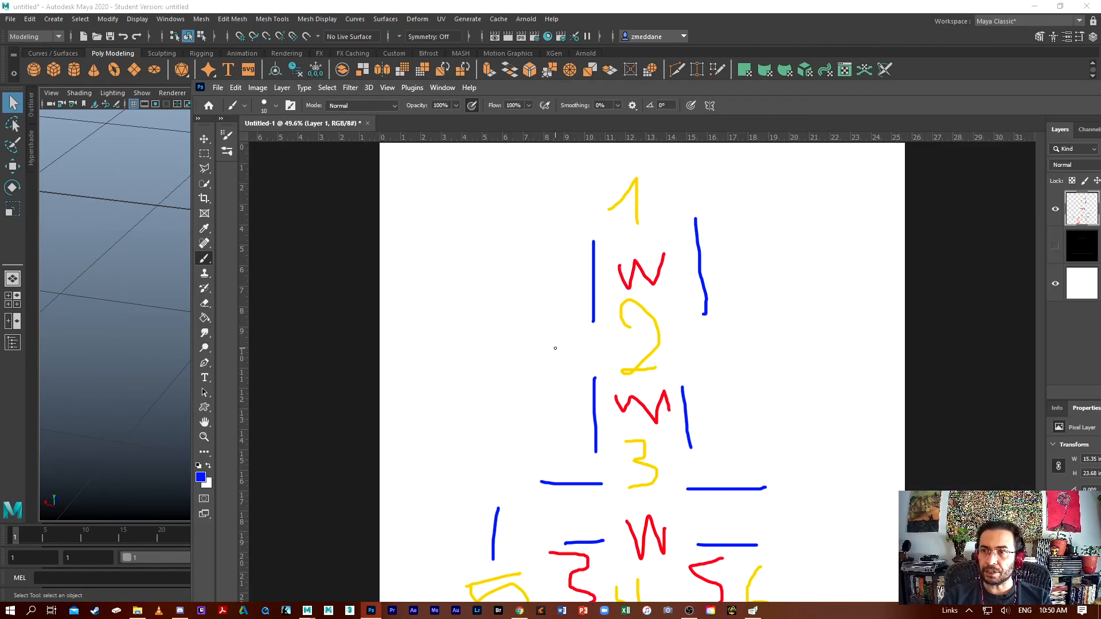
double_click(772, 93)
left_click(867, 164)
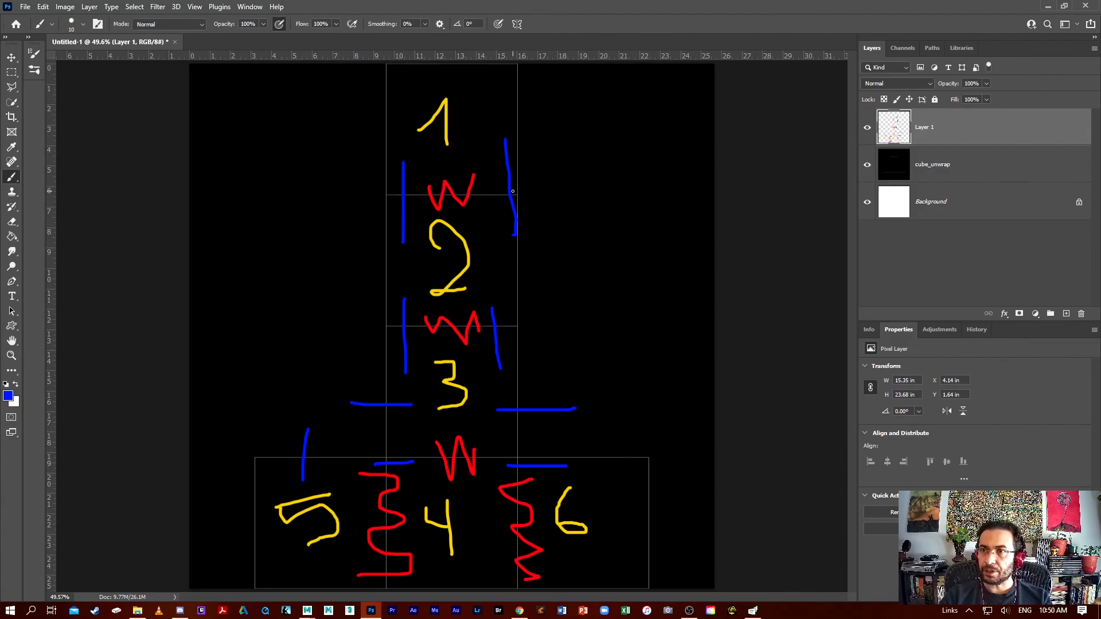
Step: Compare the edge marks across the textured cube's faces in Maya with the painted UV layout in Photoshop
key("alt+Tab")
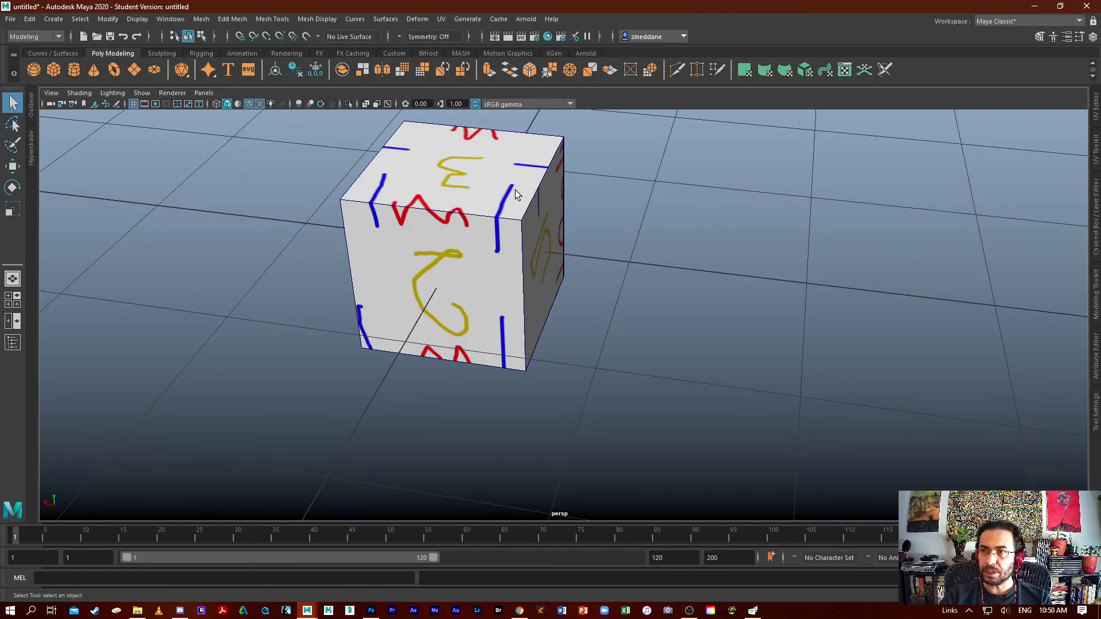
scroll(511, 224, "up", 2)
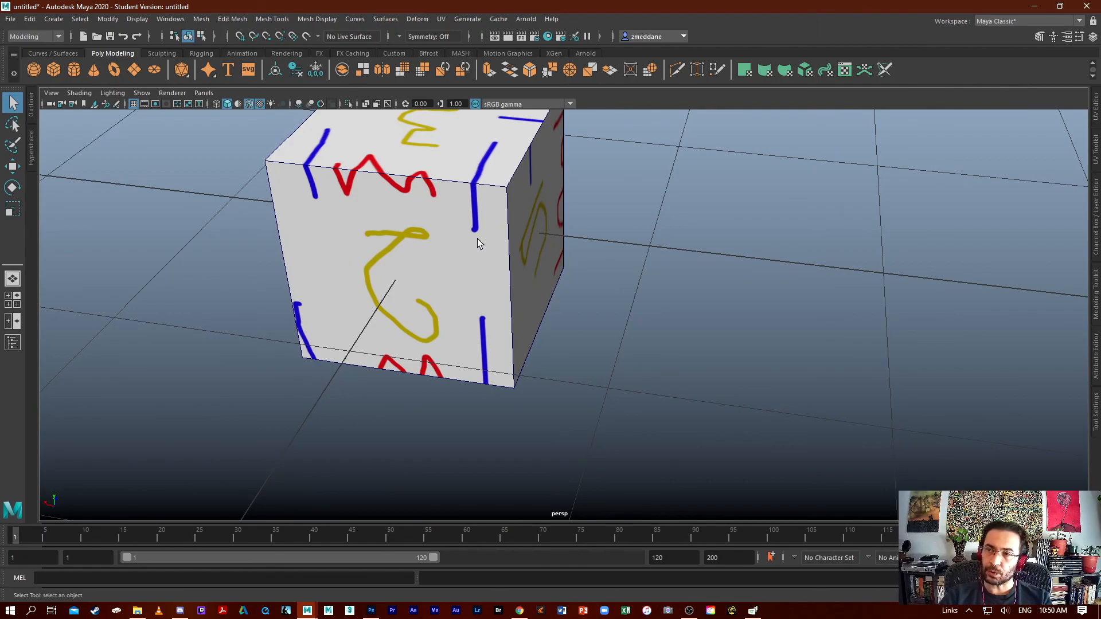
left_click_drag(489, 279, 400, 352, "alt")
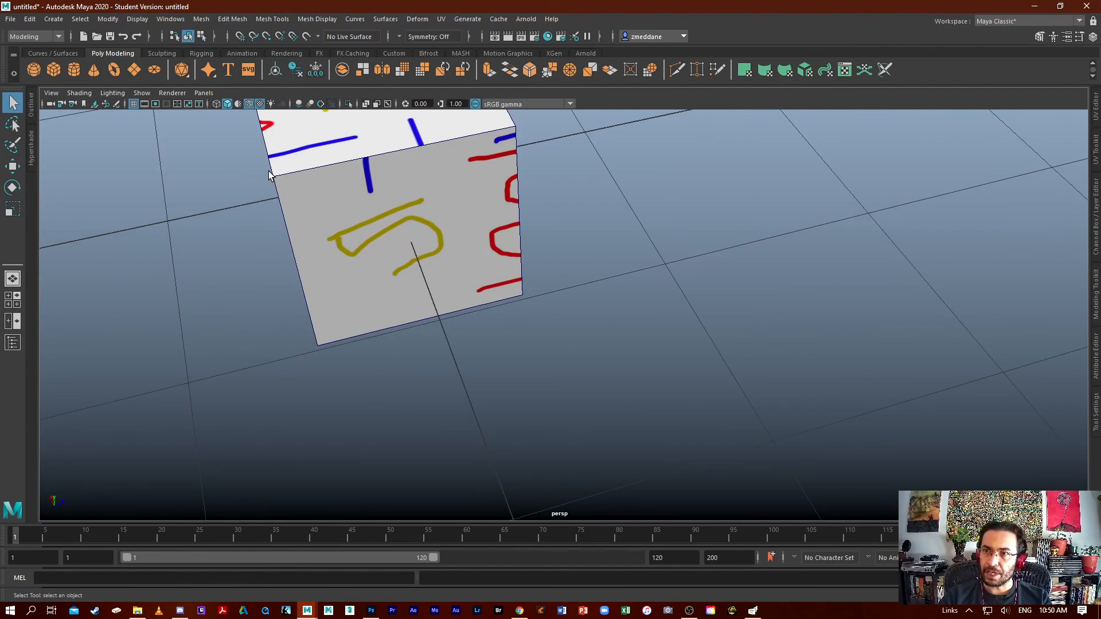
key("alt+Tab")
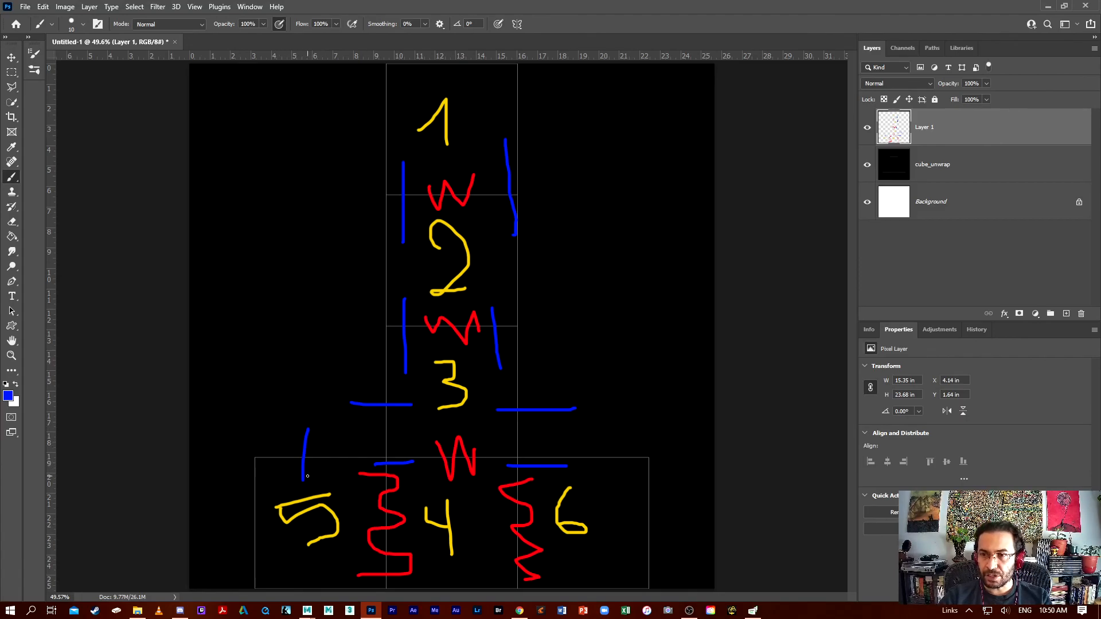
key("alt+Tab")
left_click_drag(496, 315, 297, 270, "alt")
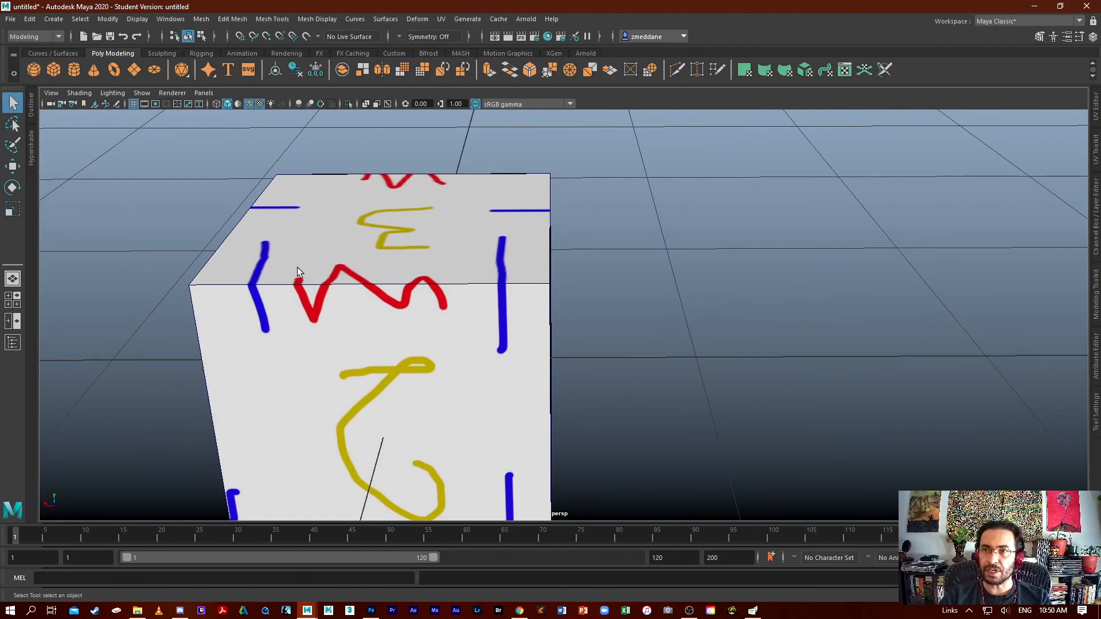
left_click_drag(270, 318, 483, 241, "alt")
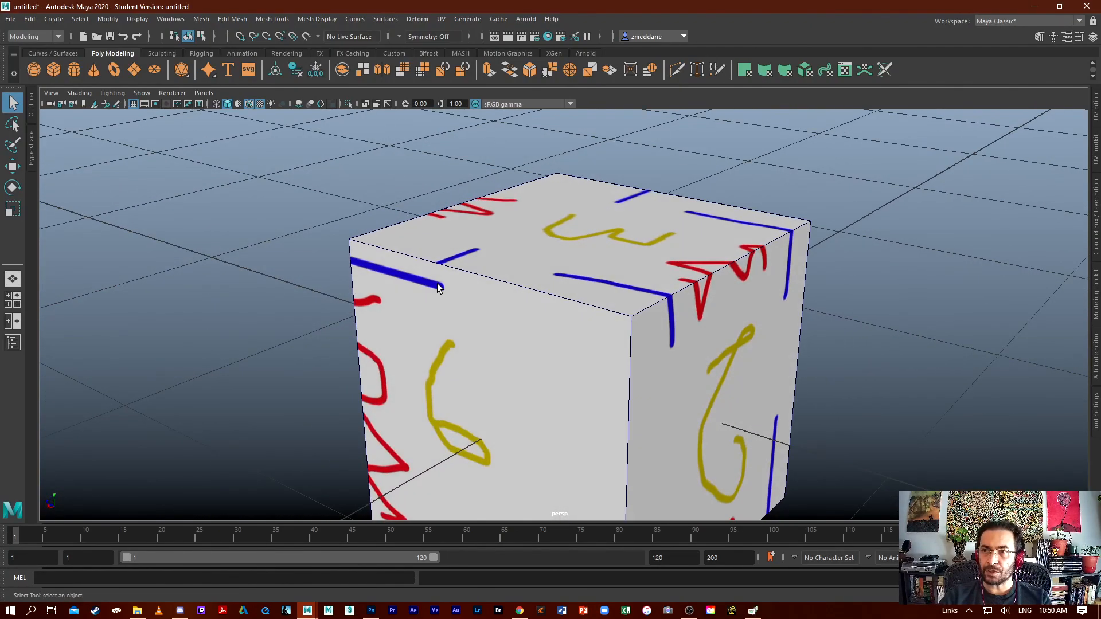
left_click_drag(601, 331, 503, 359, "alt")
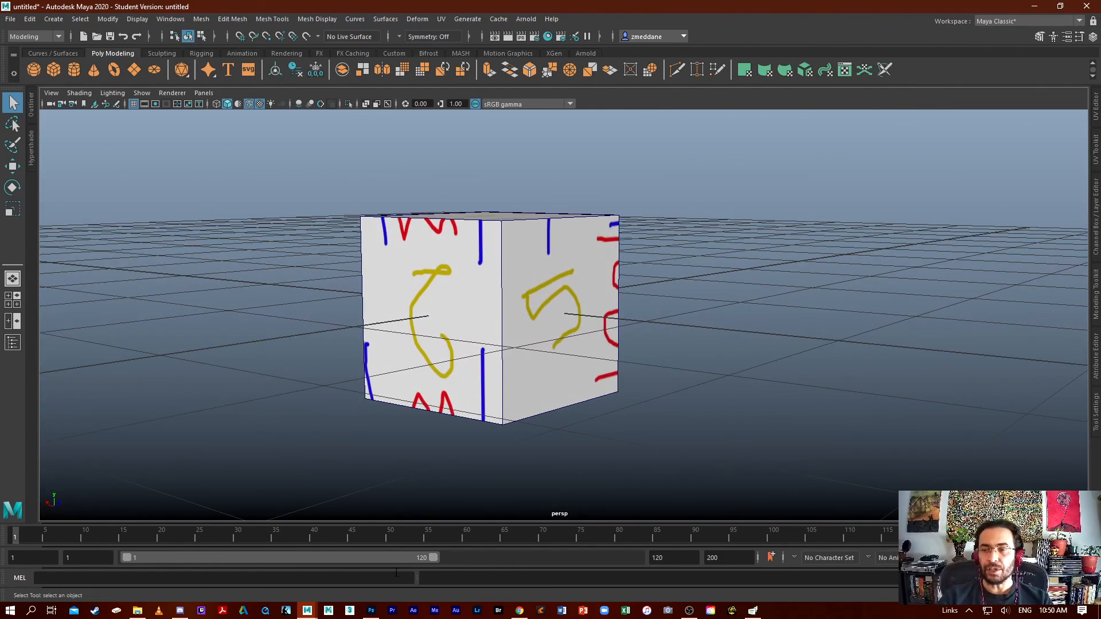
left_click(690, 611)
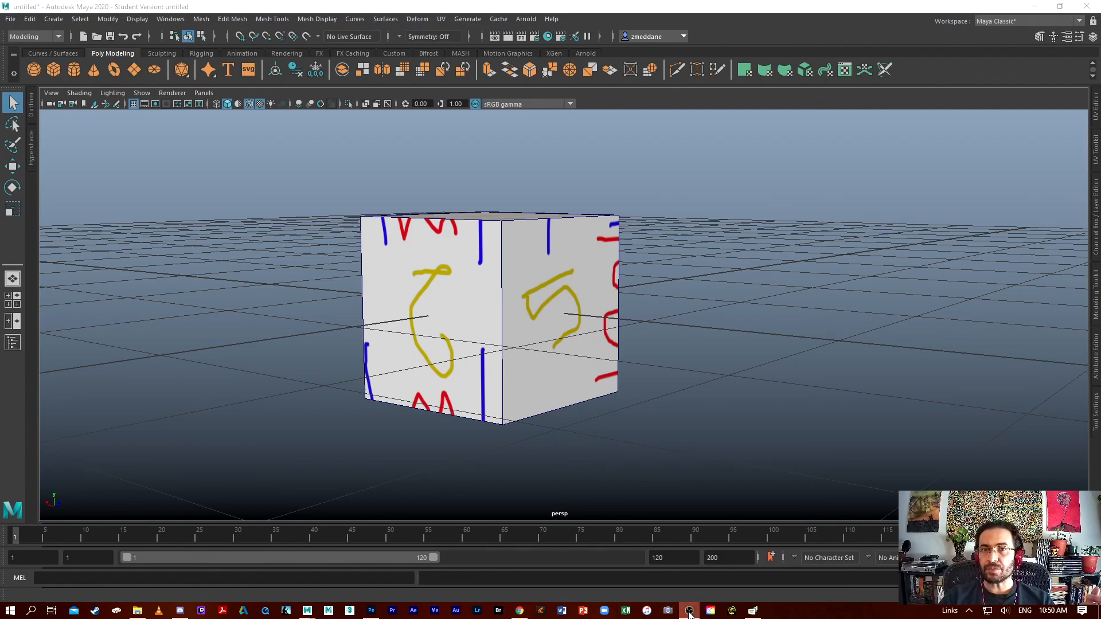